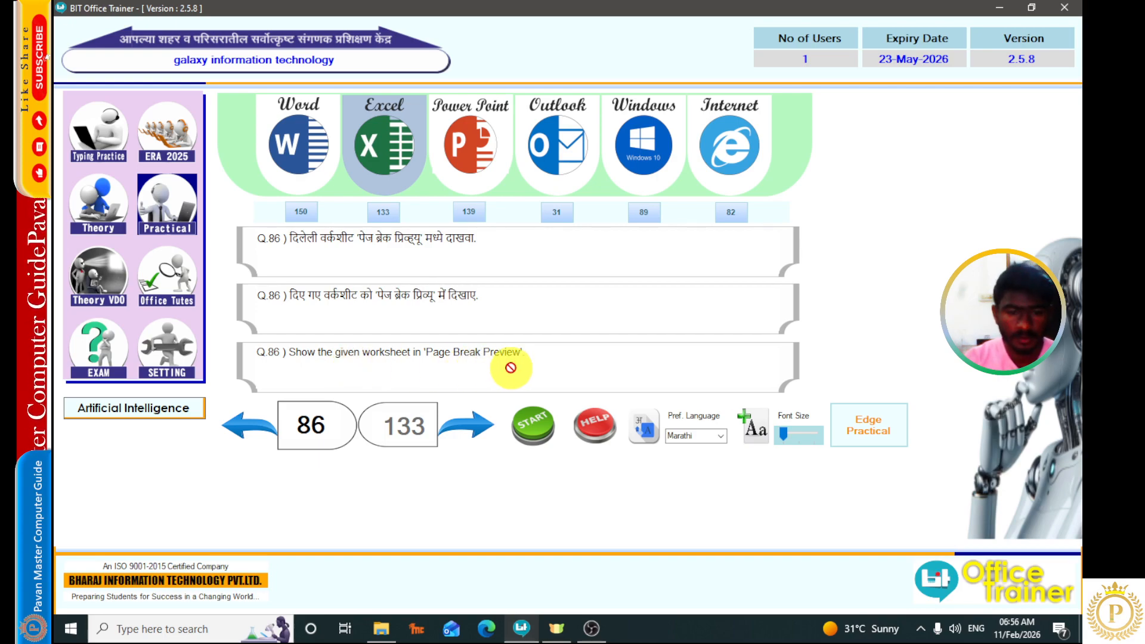
# Start Excel practical question 86 and show the given worksheet in Page Break Preview
pyautogui.click(534, 424)
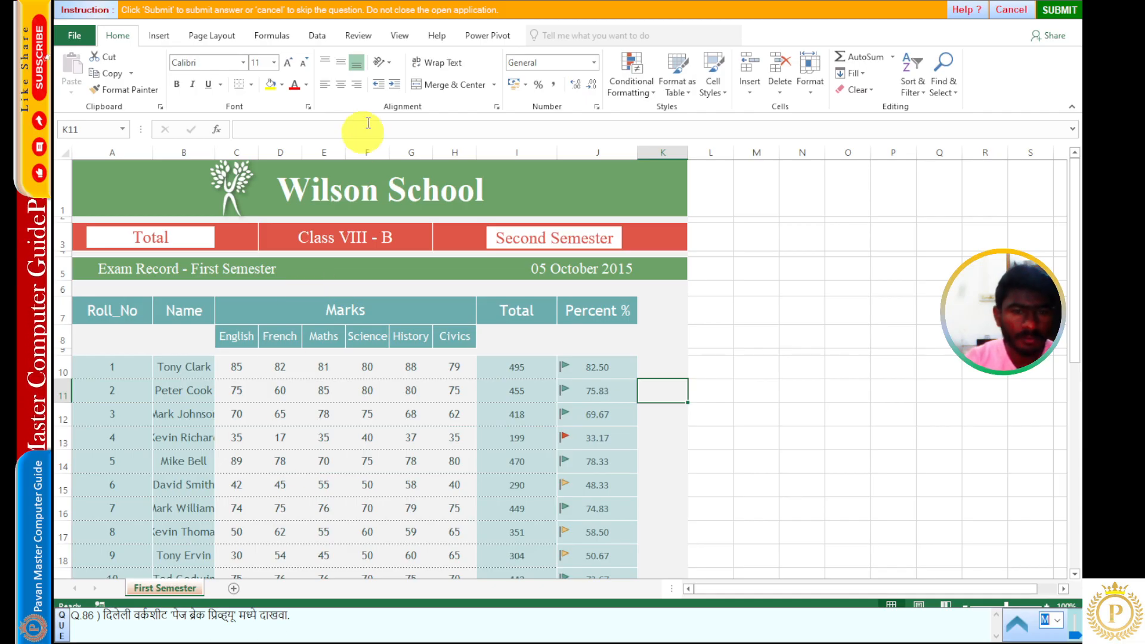
pyautogui.click(399, 39)
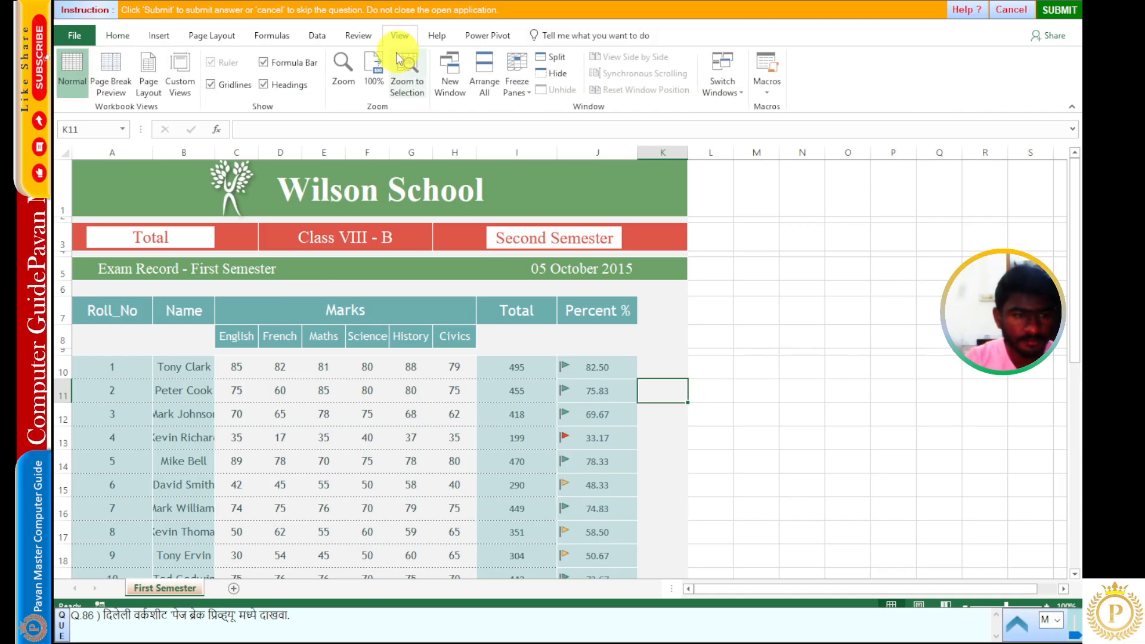
pyautogui.click(122, 81)
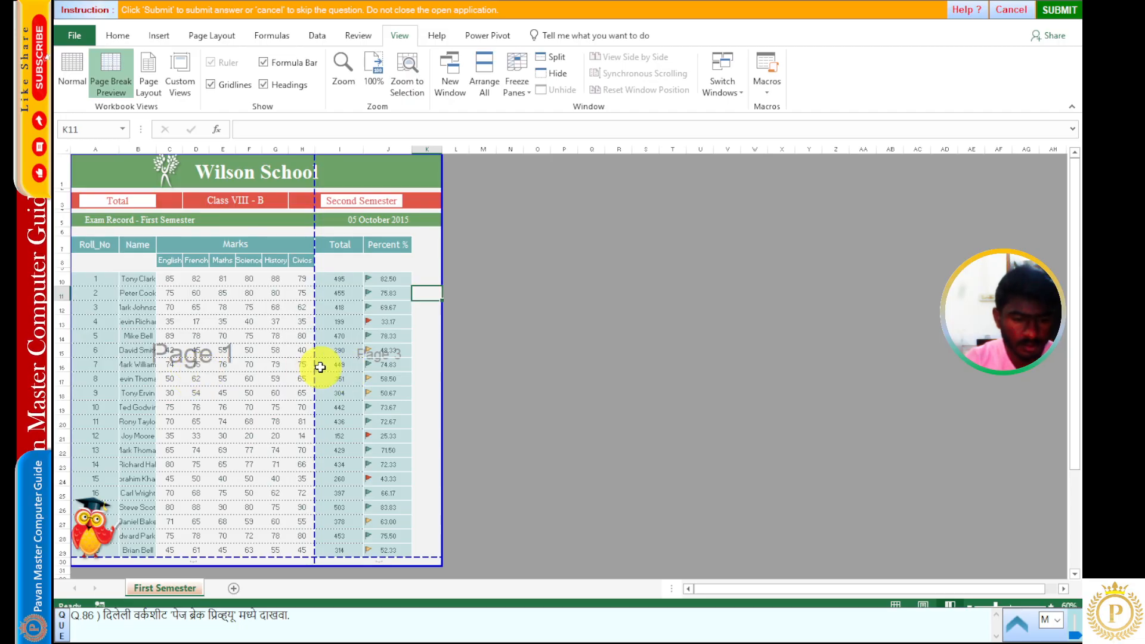
pyautogui.scroll(-4, 213, 440)
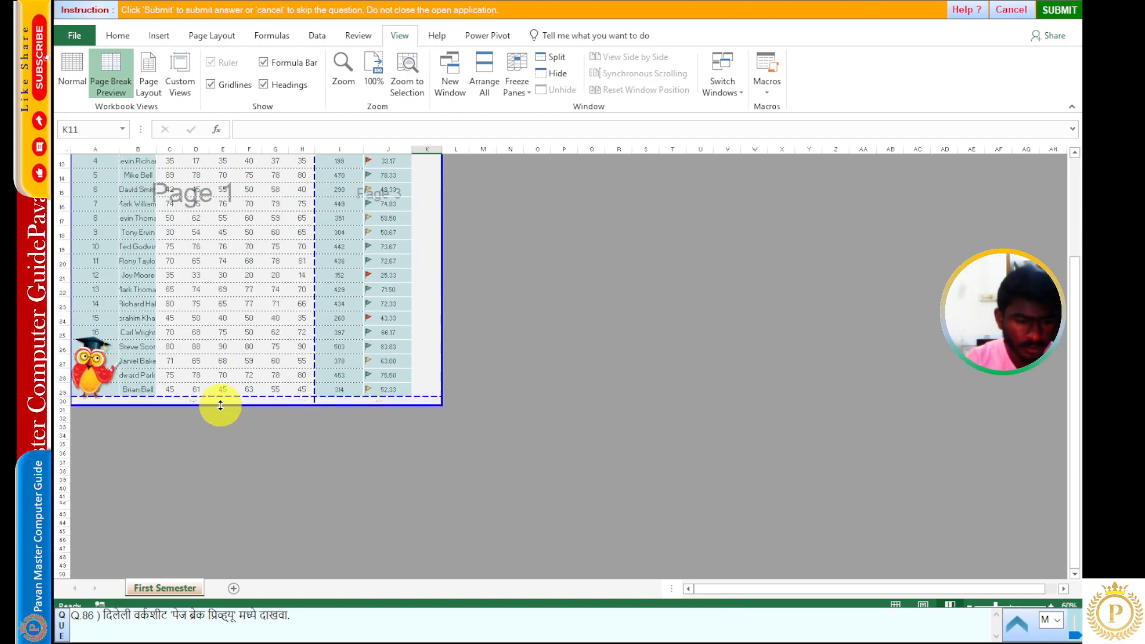
# Submit the answer to question 86 and advance to question 87
pyautogui.click(1055, 10)
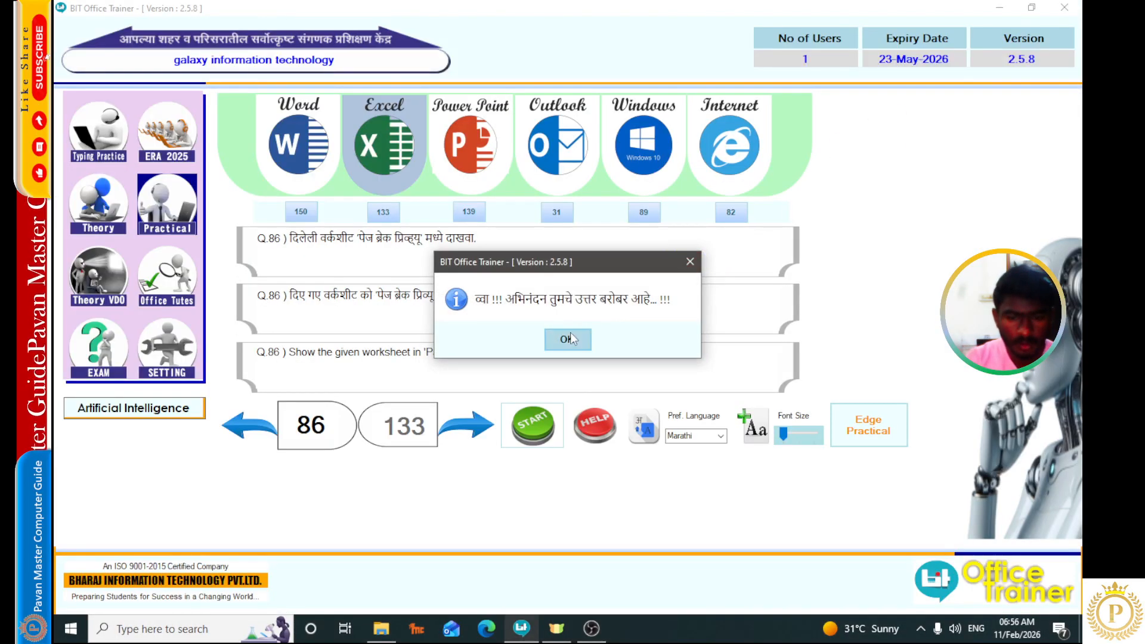
pyautogui.click(567, 339)
pyautogui.click(482, 414)
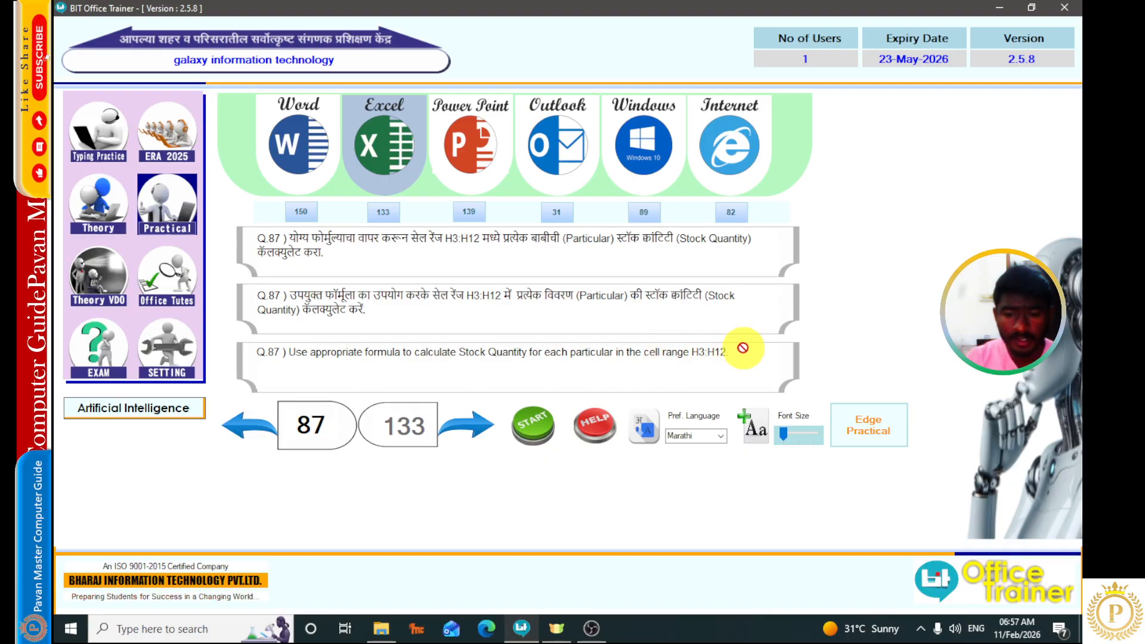
# Start question 87 and enter the formula =C3-F3-G3 in cell H3 to calculate the Note Book quantity in stock
pyautogui.moveTo(412, 241); pyautogui.dragTo(747, 238)
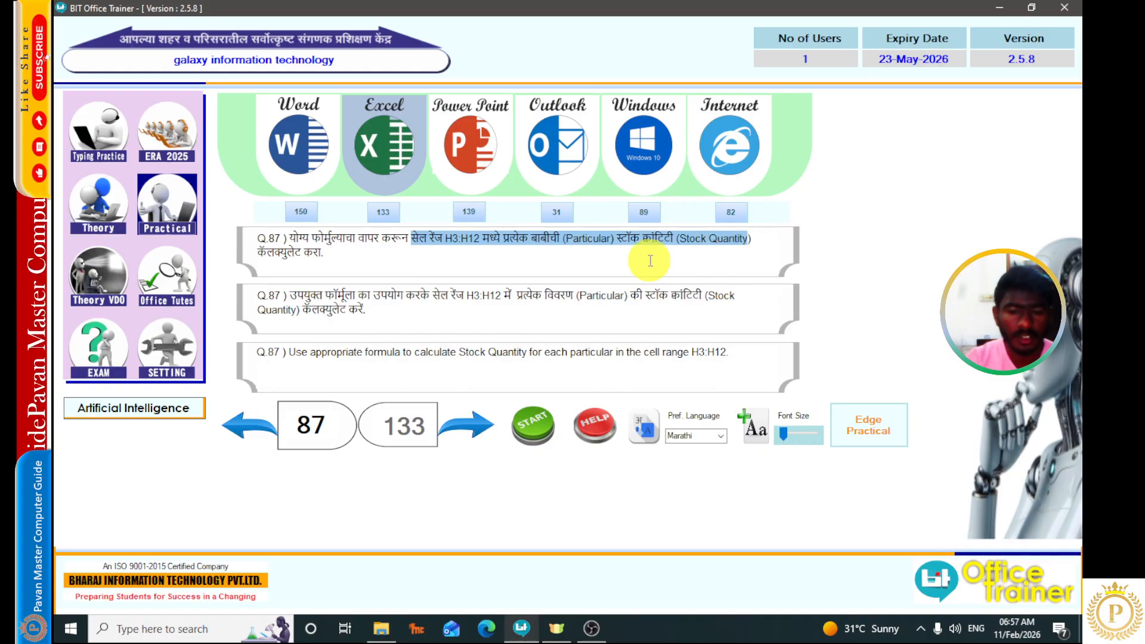
pyautogui.click(518, 432)
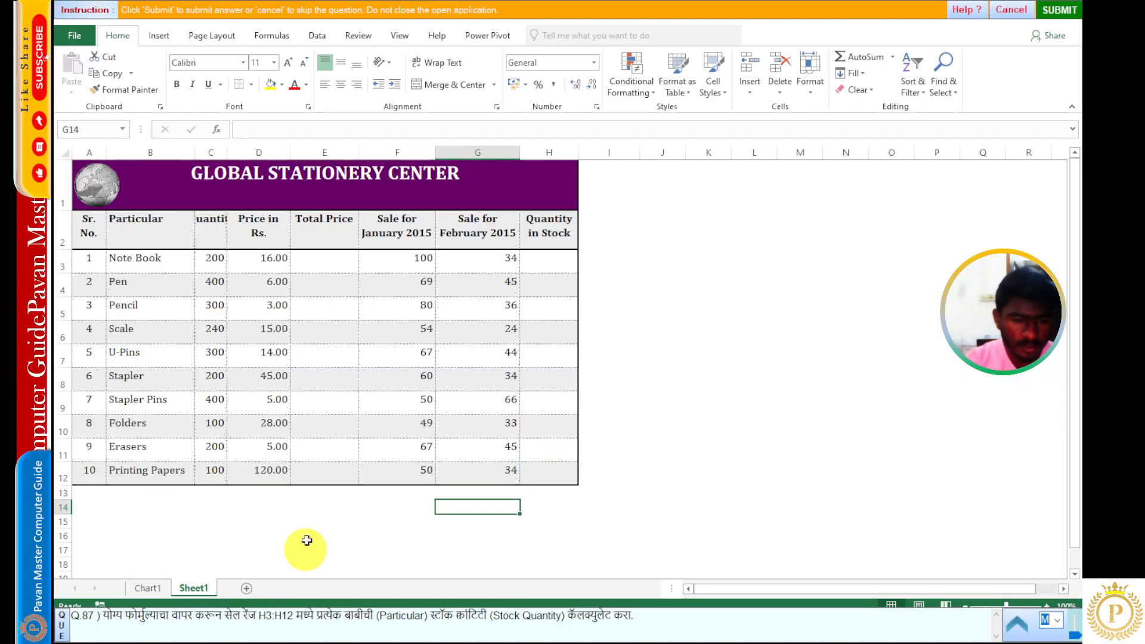
pyautogui.click(557, 269)
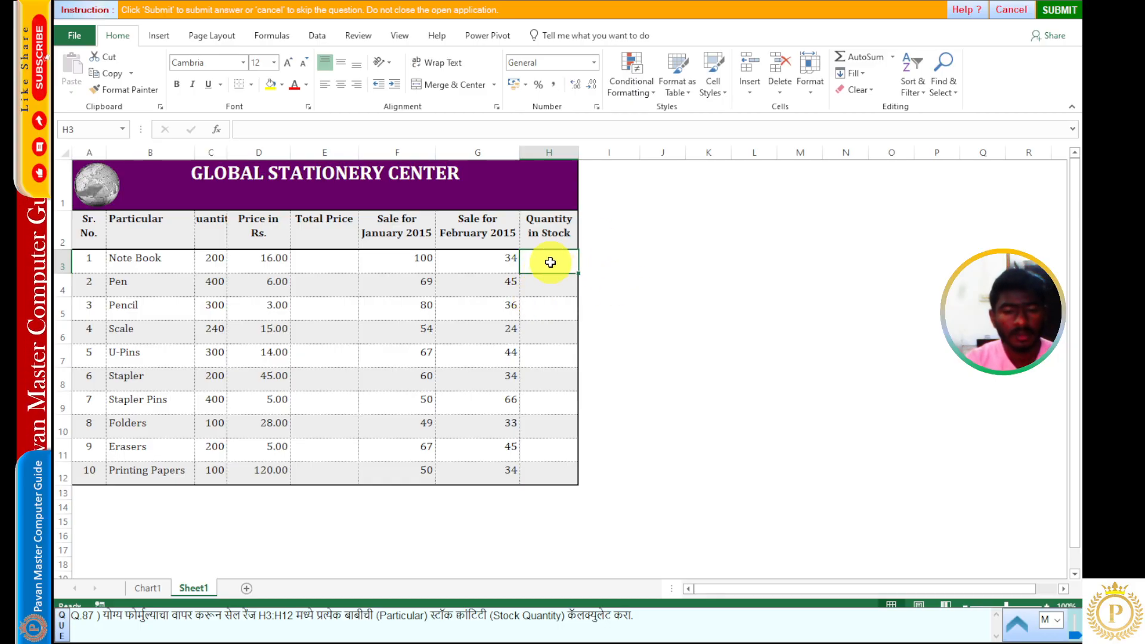
pyautogui.write('=')
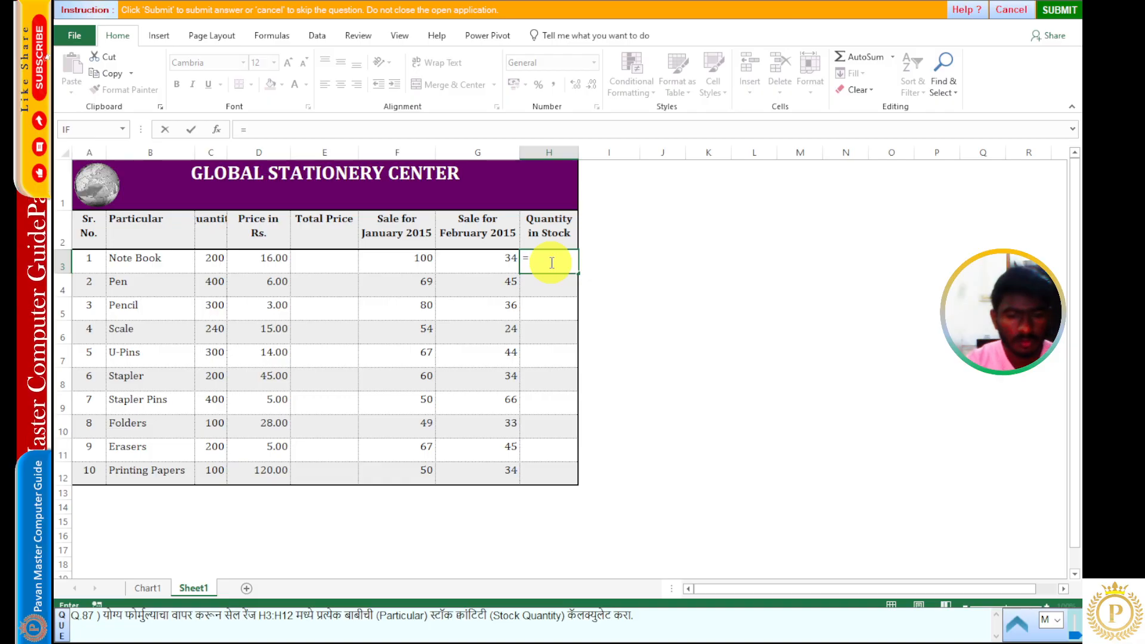
pyautogui.click(209, 260)
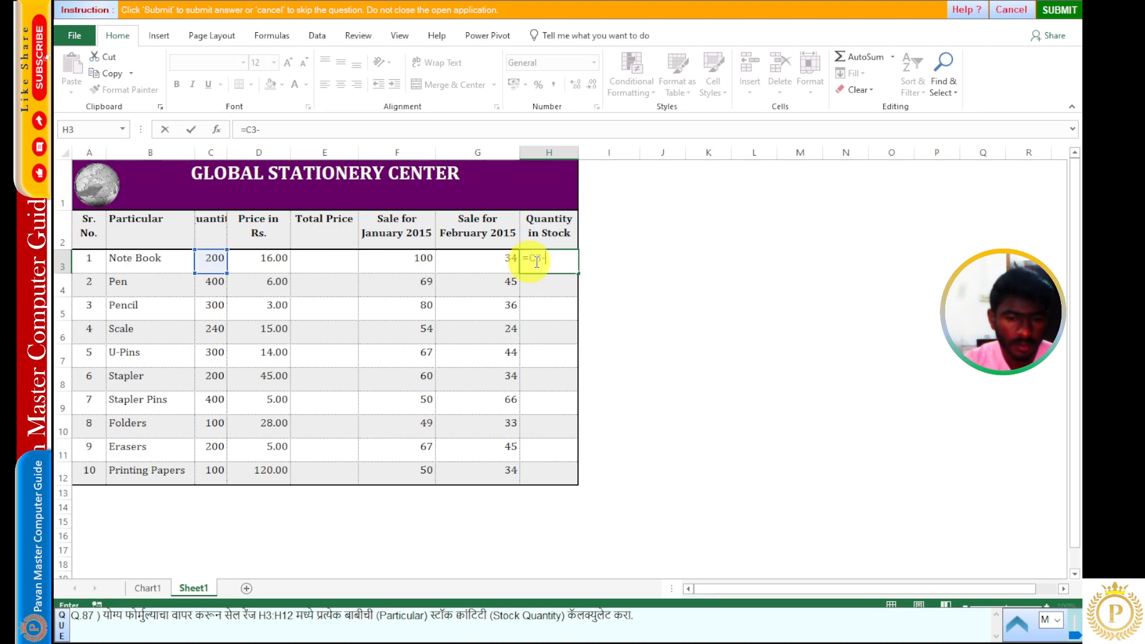
pyautogui.click(397, 263)
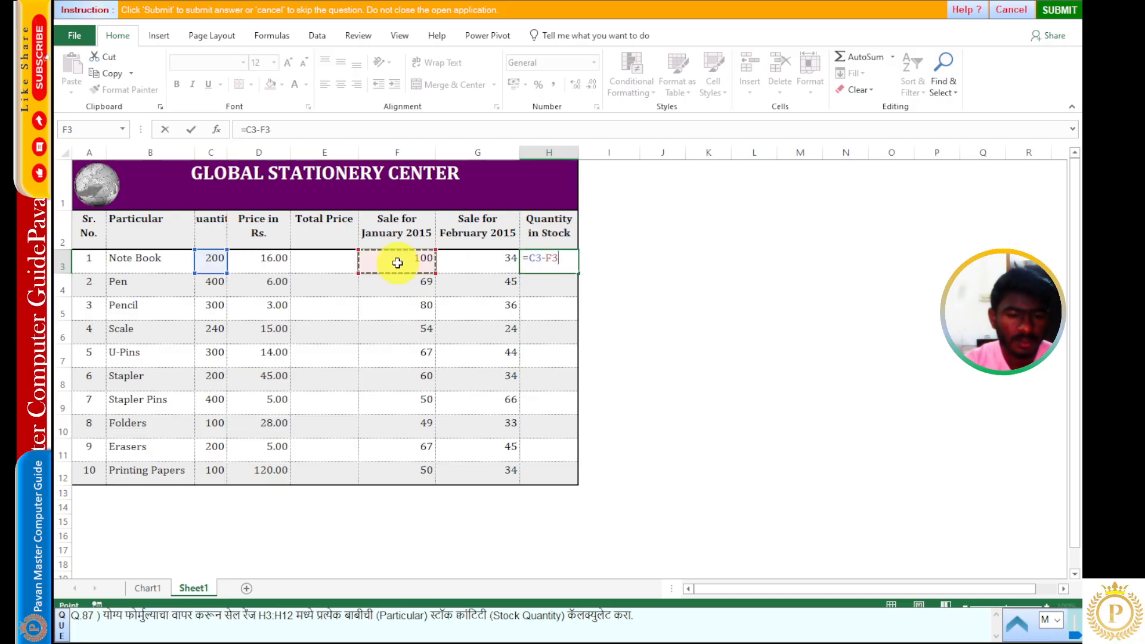
pyautogui.write('-')
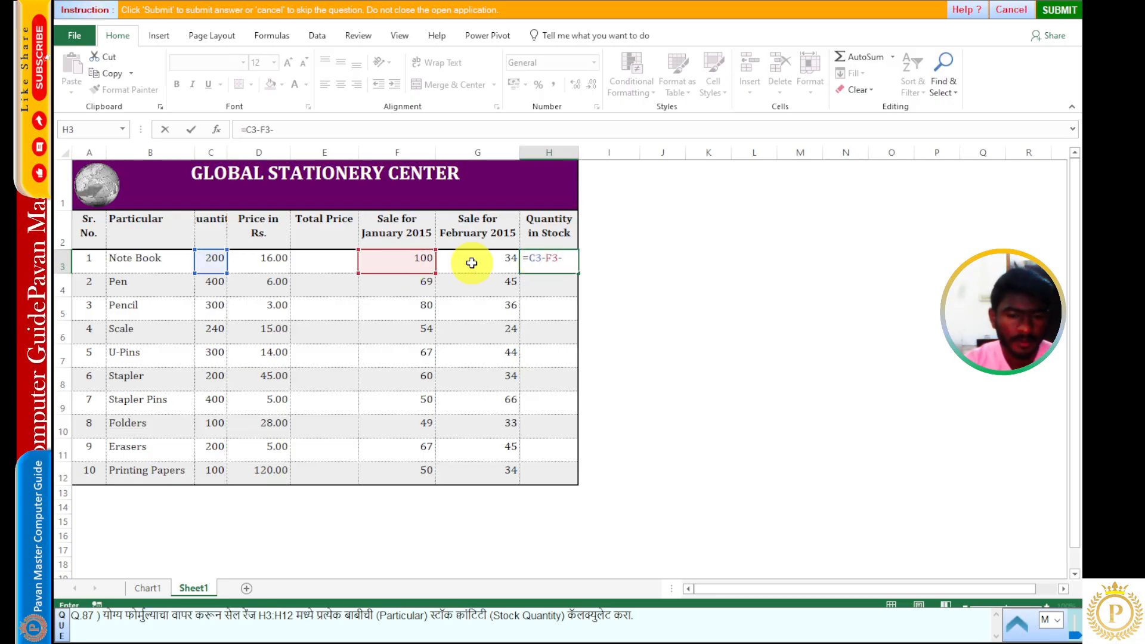
pyautogui.click(472, 263)
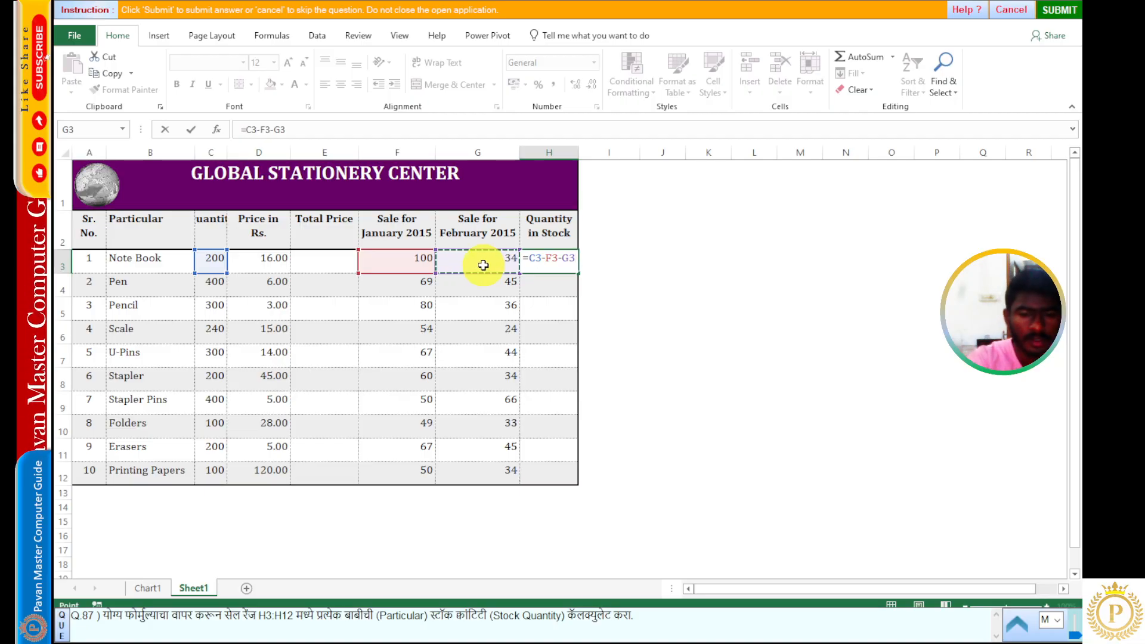
pyautogui.press('Return')
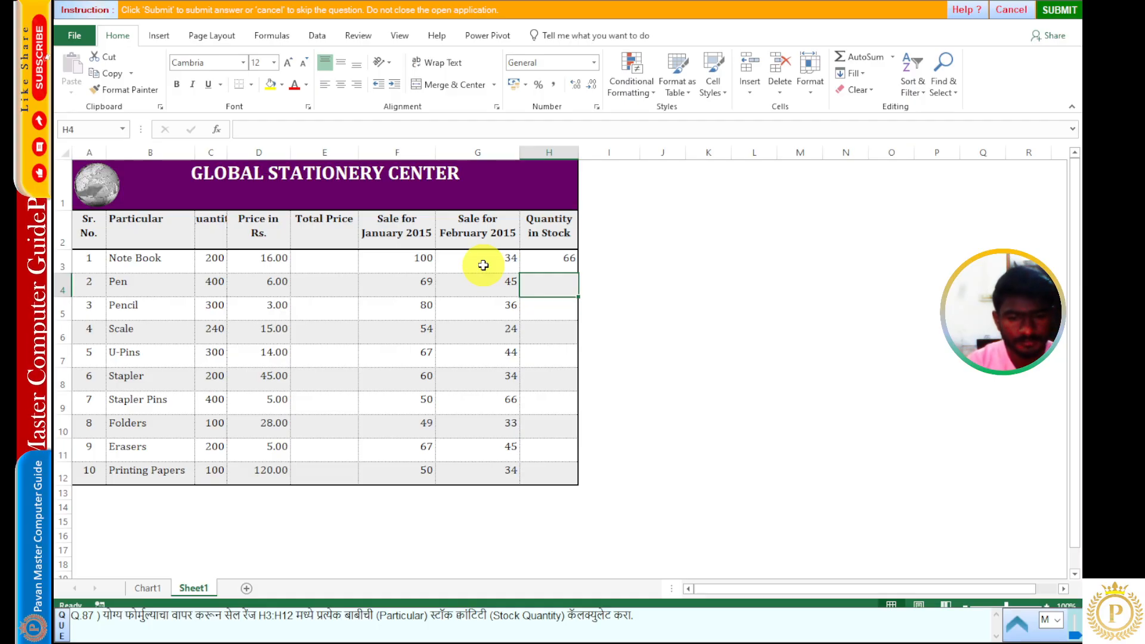
# Fill the stock quantity formula from H3 down through H12
pyautogui.click(556, 263)
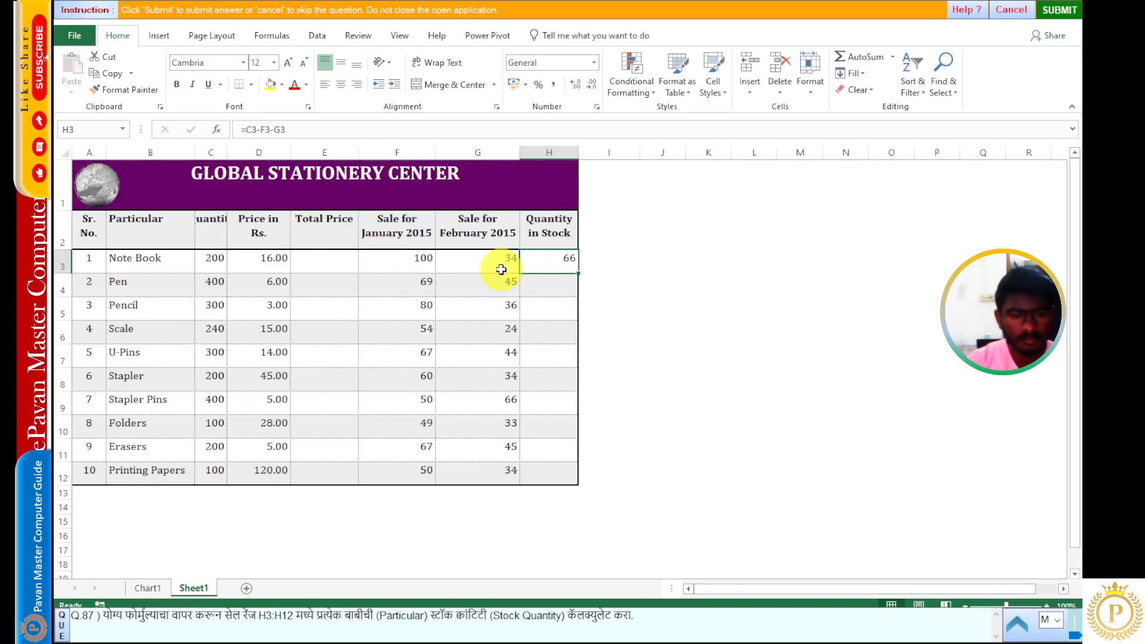
pyautogui.doubleClick(579, 274)
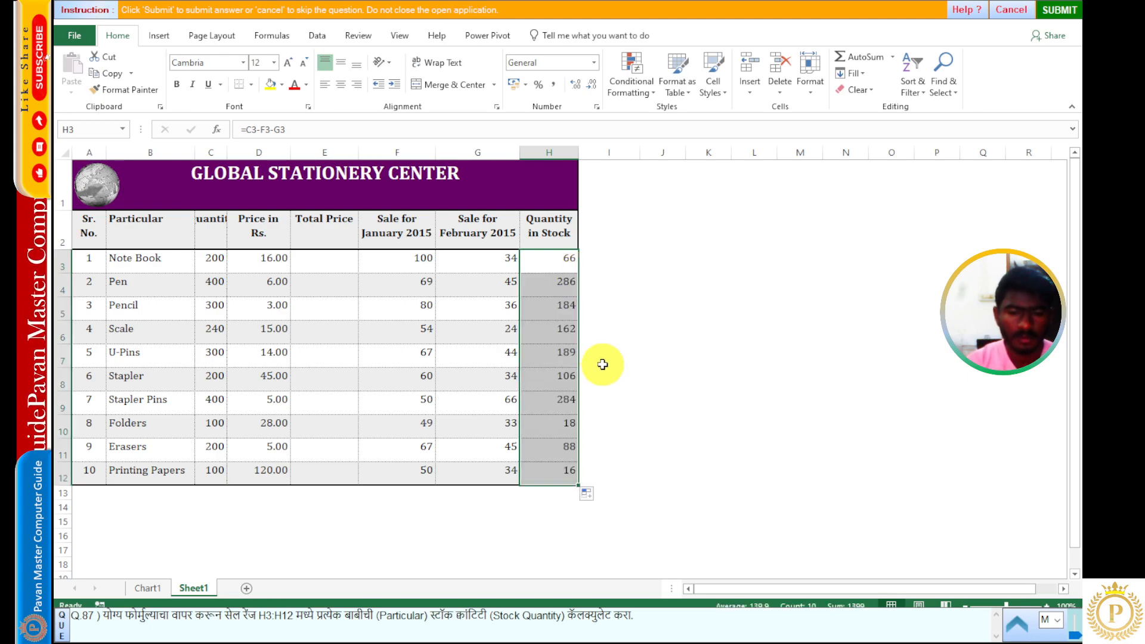
pyautogui.click(715, 263)
# Submit the answer to question 87 and advance to question 88
pyautogui.click(1059, 9)
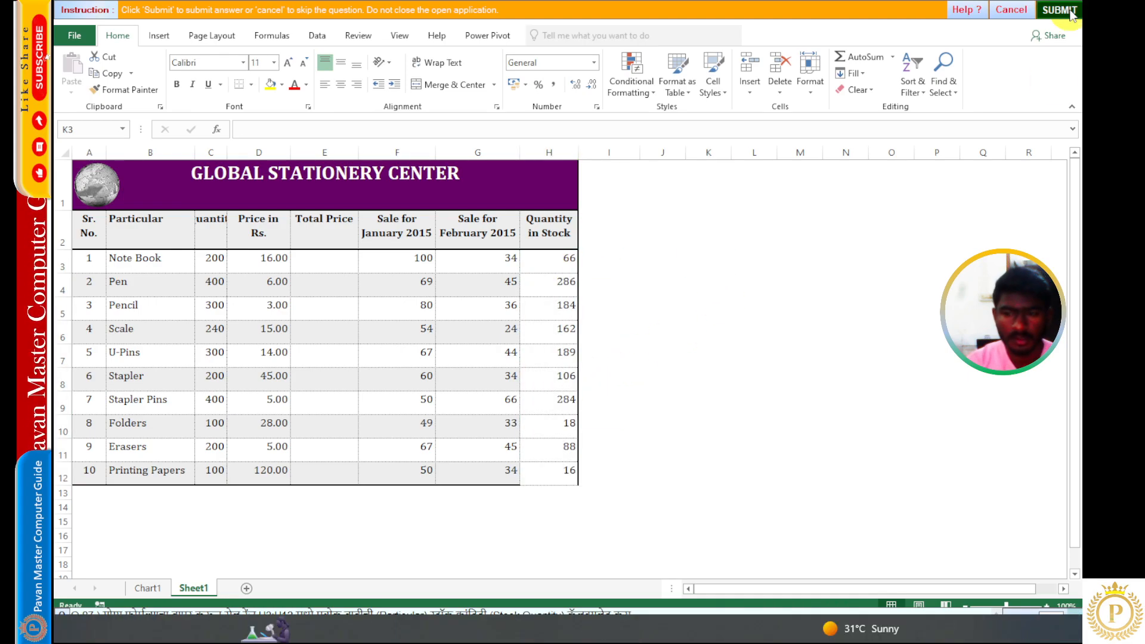
pyautogui.click(567, 337)
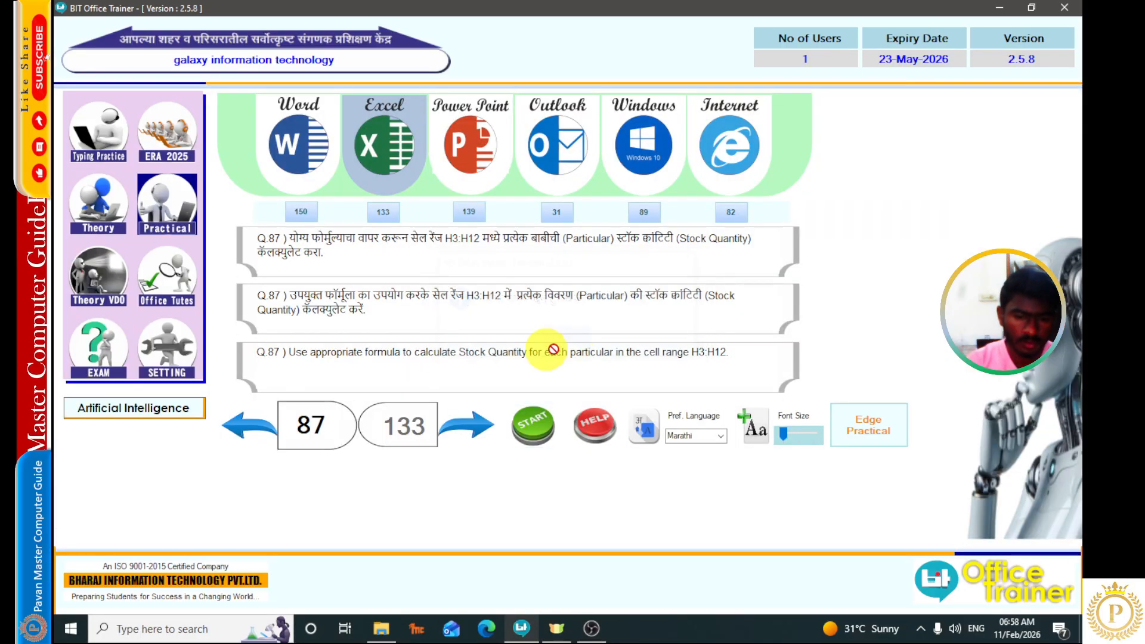
pyautogui.click(465, 435)
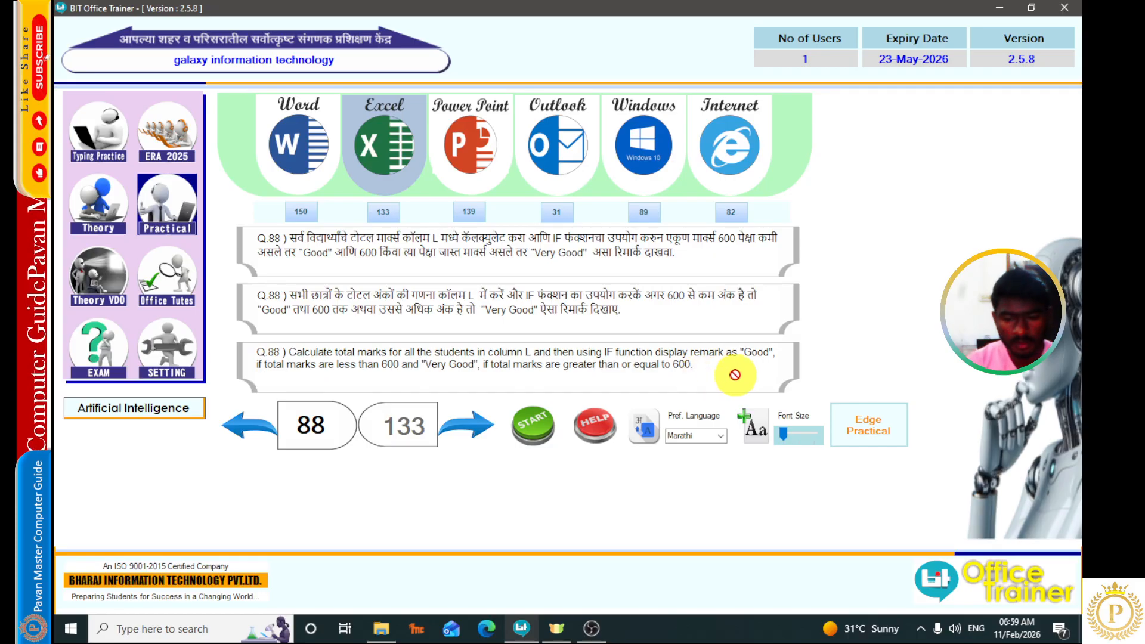
# Start question 88 and select cell L2, the first student's total
pyautogui.click(549, 410)
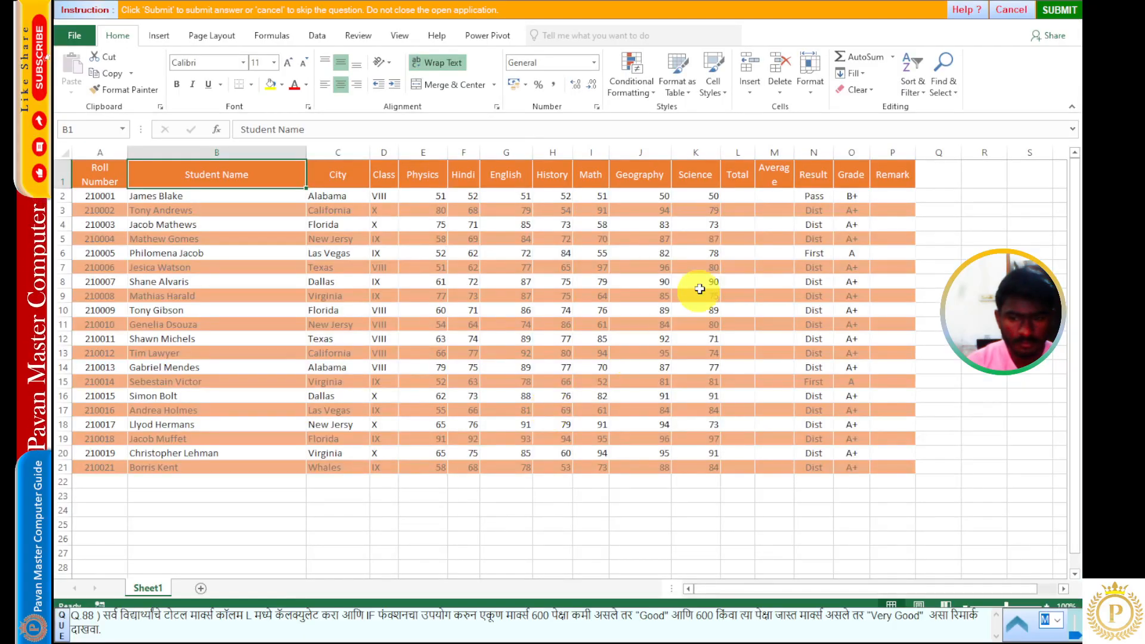
pyautogui.click(737, 198)
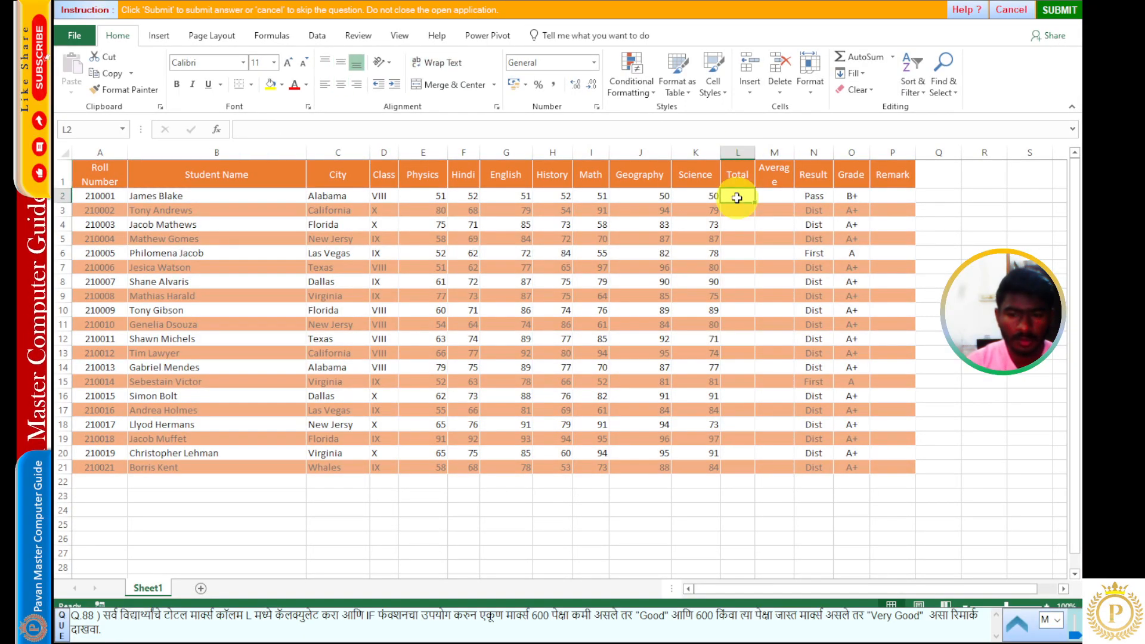
pyautogui.click(896, 58)
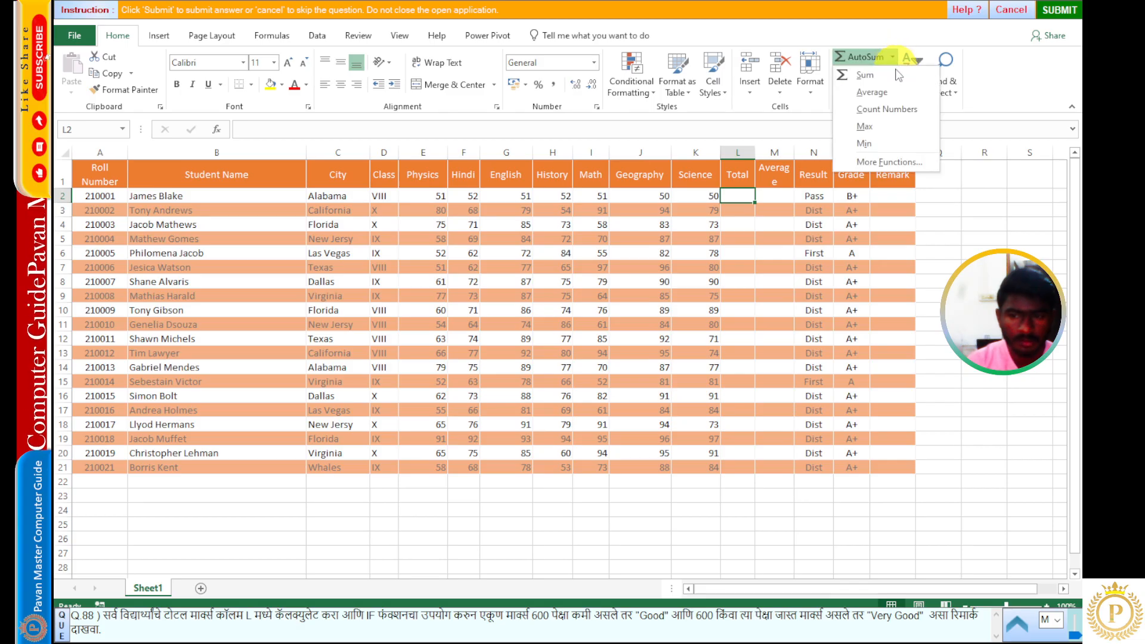
pyautogui.click(881, 160)
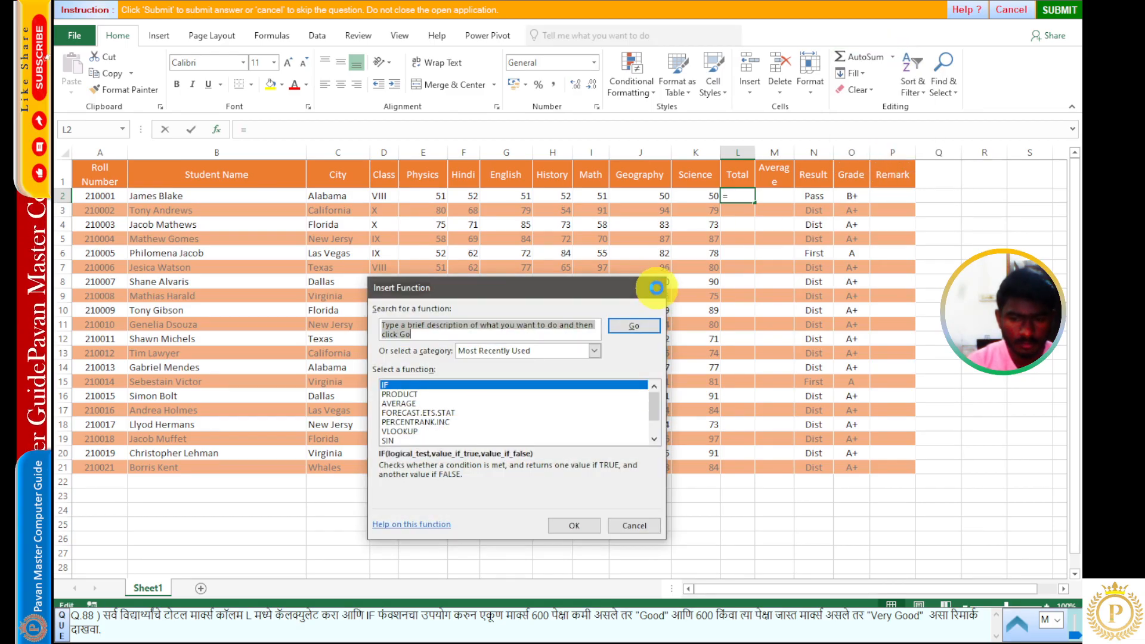
pyautogui.click(649, 287)
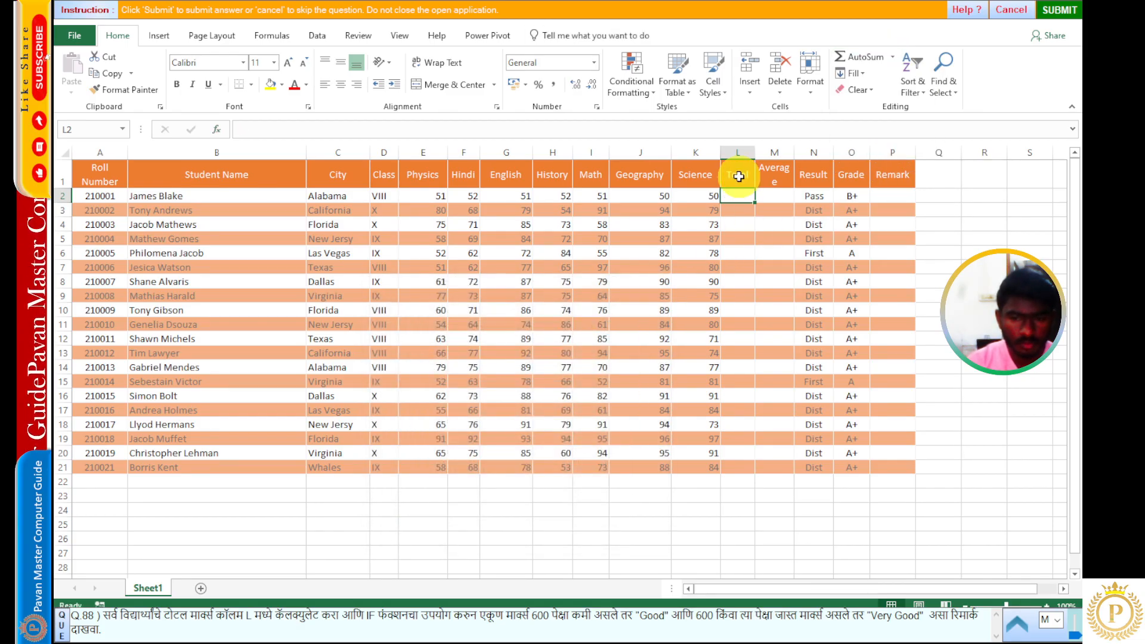
# Sum the marks in E2:K2 in cell L2 and fill the formula down the Total column through L21
pyautogui.click(892, 57)
pyautogui.click(865, 75)
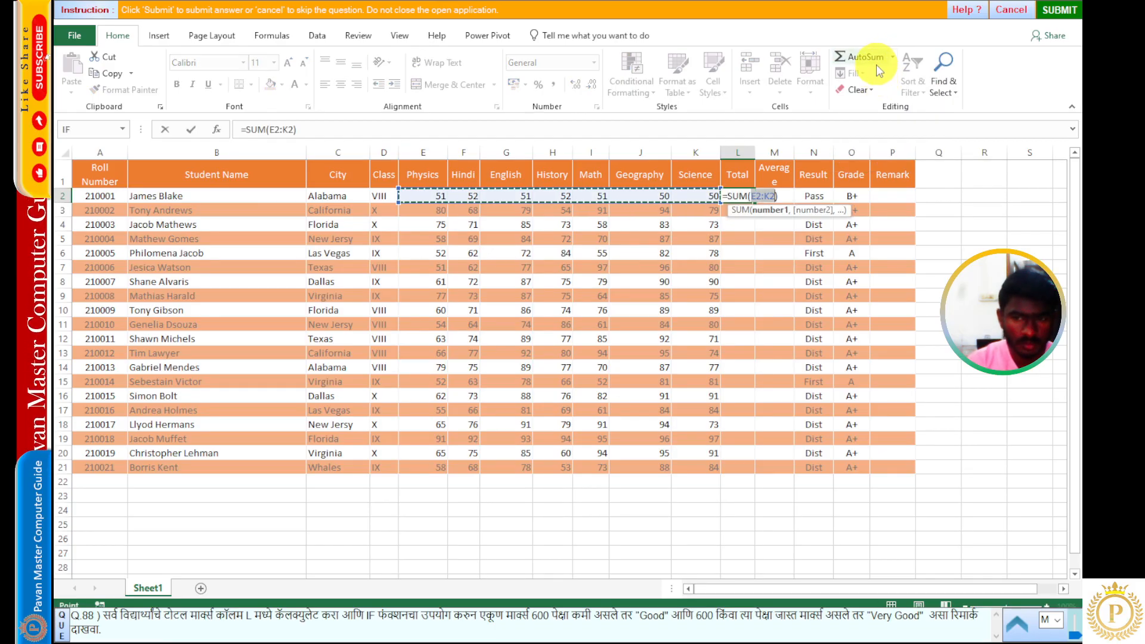
pyautogui.moveTo(421, 197); pyautogui.dragTo(678, 193)
pyautogui.press('Return')
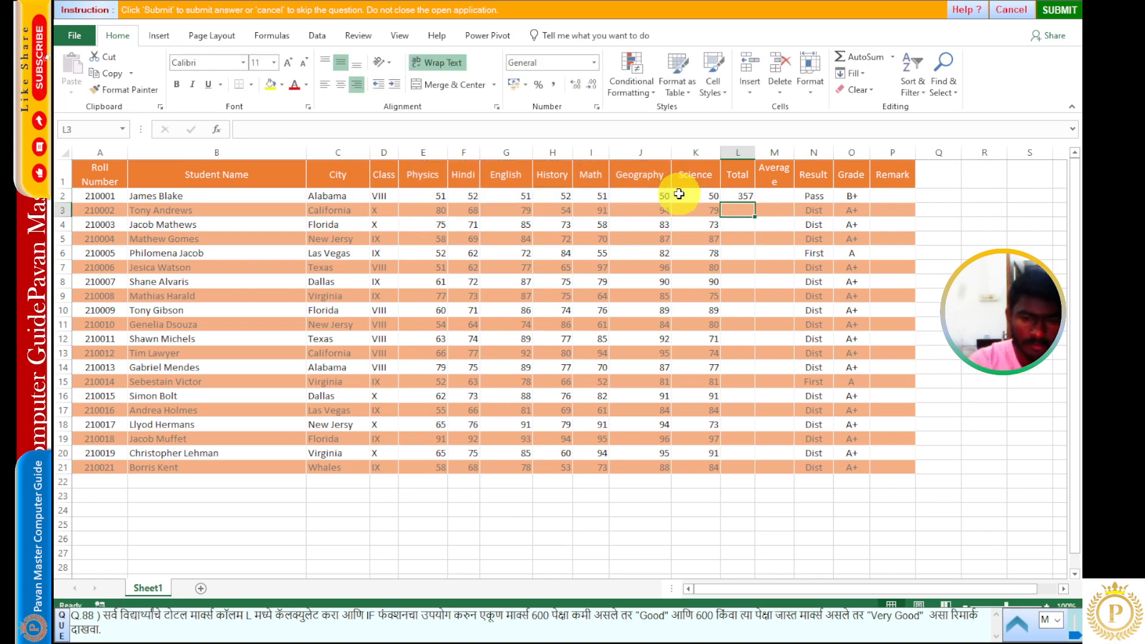
pyautogui.click(741, 195)
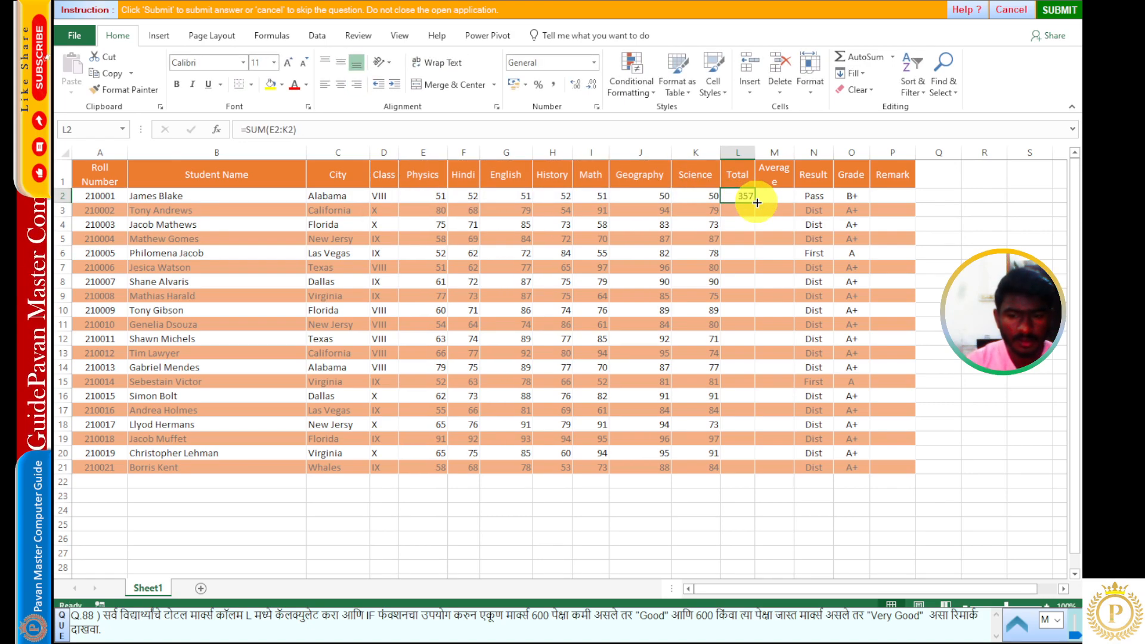
pyautogui.doubleClick(755, 202)
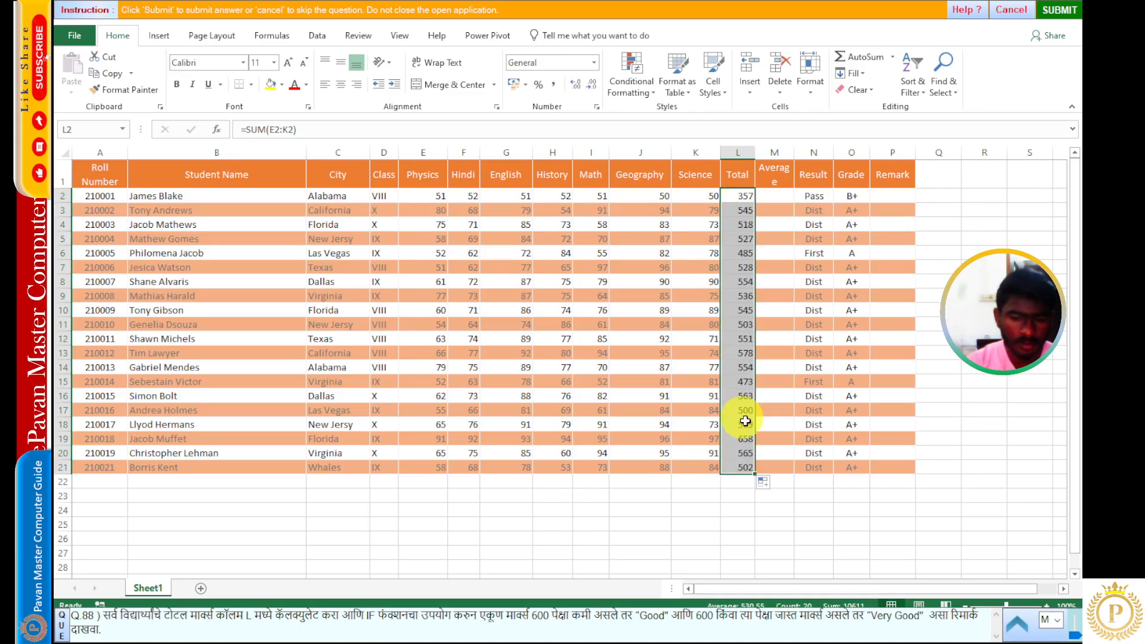
# Enter an IF function in P2 that tests L2<600 and returns "Good" if true and "Very Good" if false
pyautogui.click(888, 196)
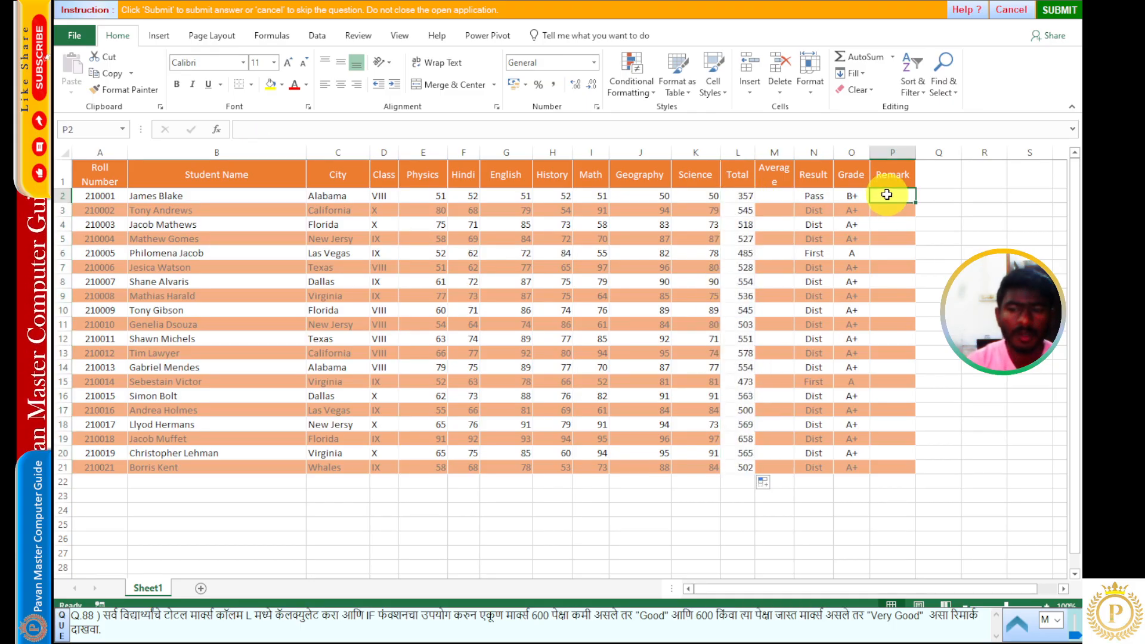
pyautogui.click(893, 57)
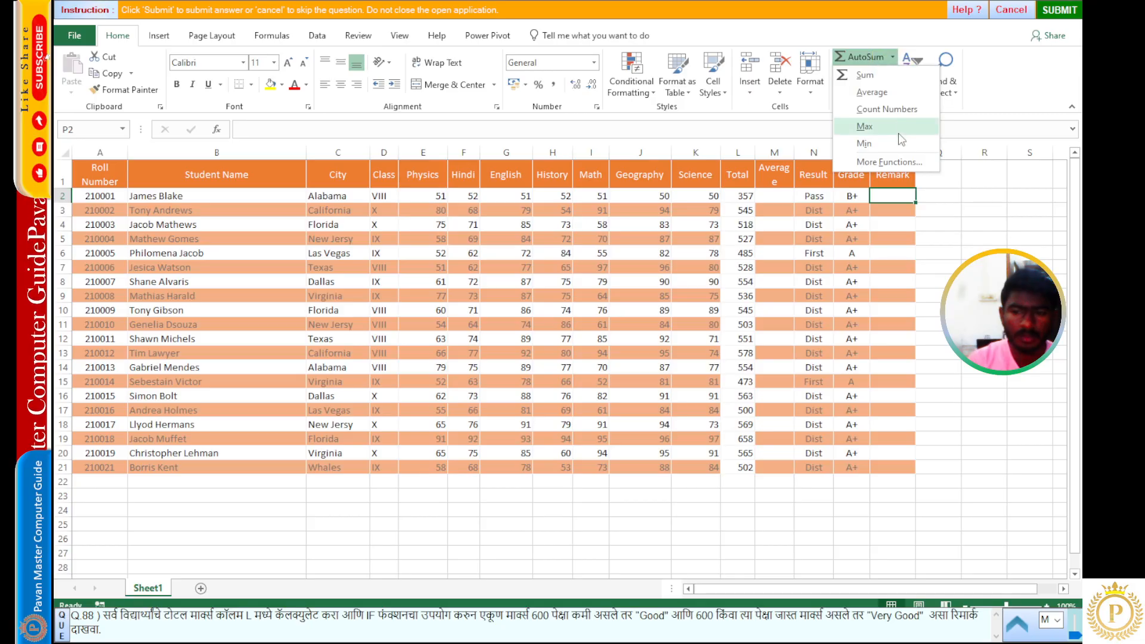
pyautogui.click(890, 162)
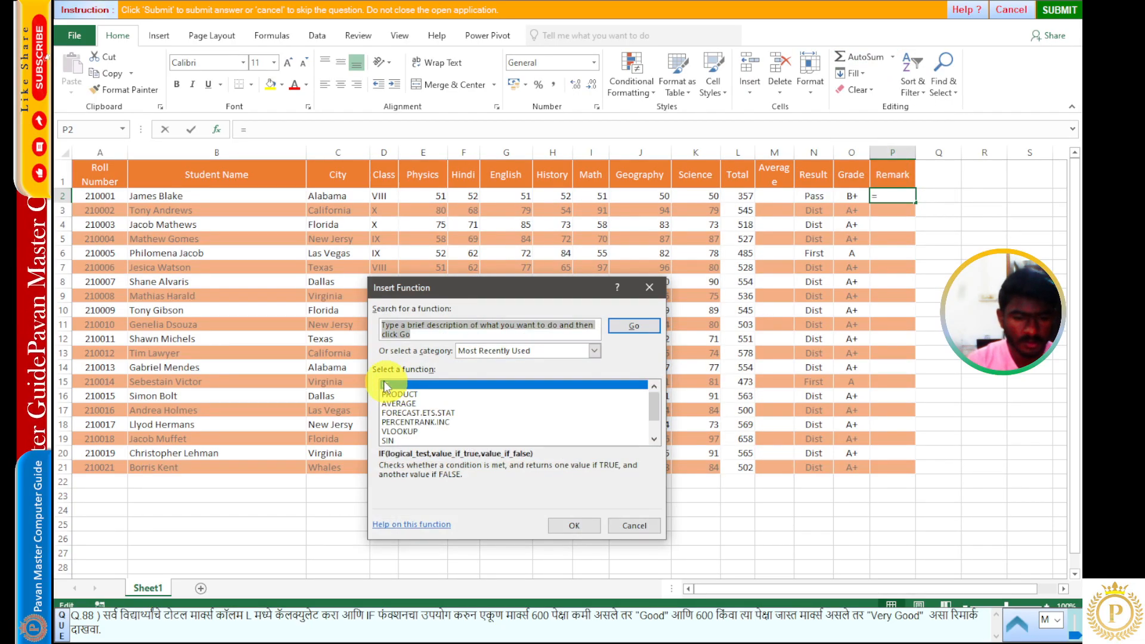
pyautogui.click(573, 522)
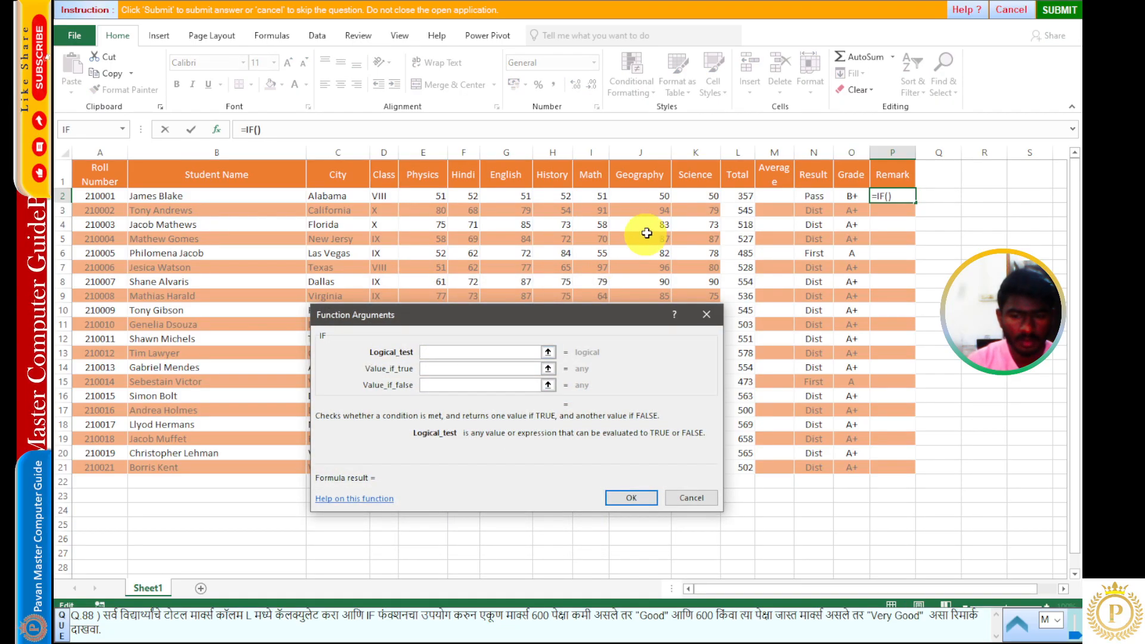
pyautogui.click(735, 197)
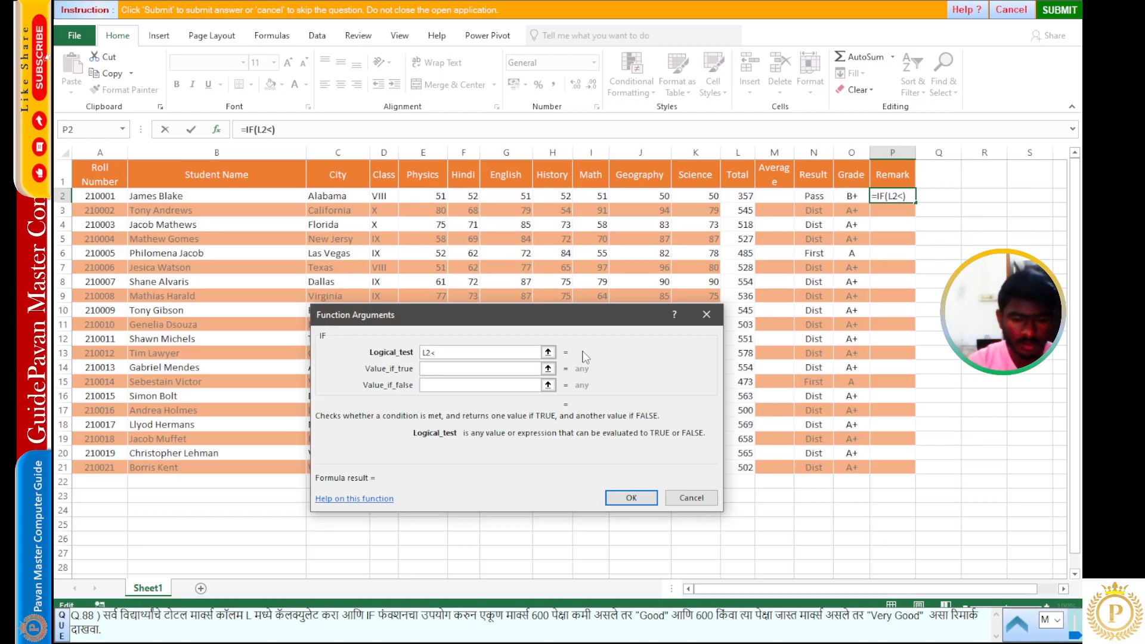
pyautogui.click(467, 371)
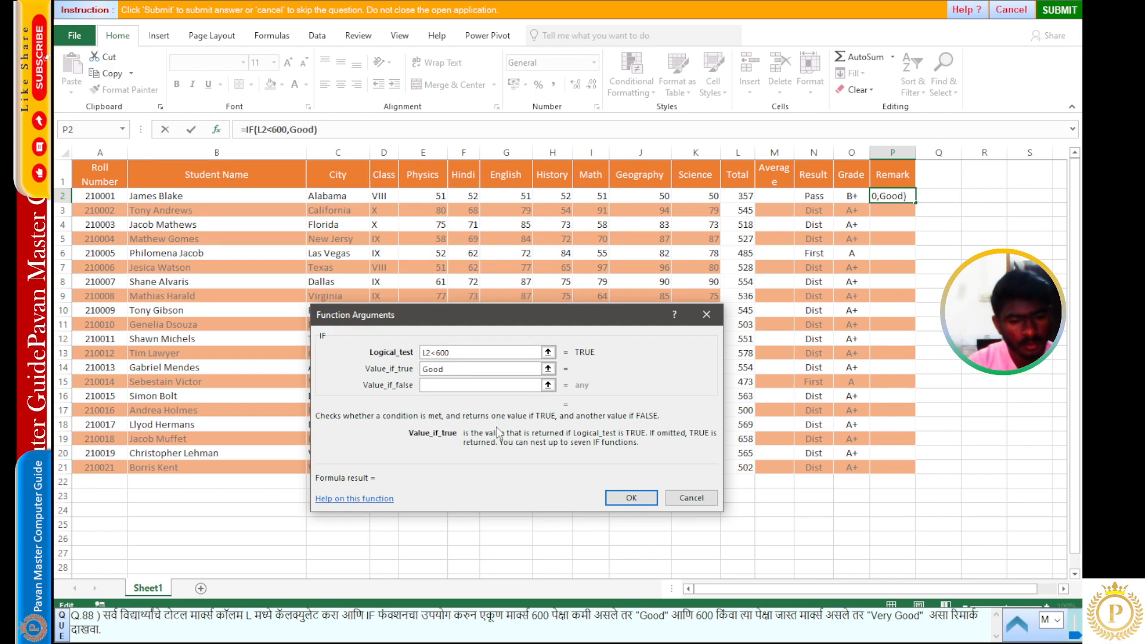
pyautogui.click(461, 386)
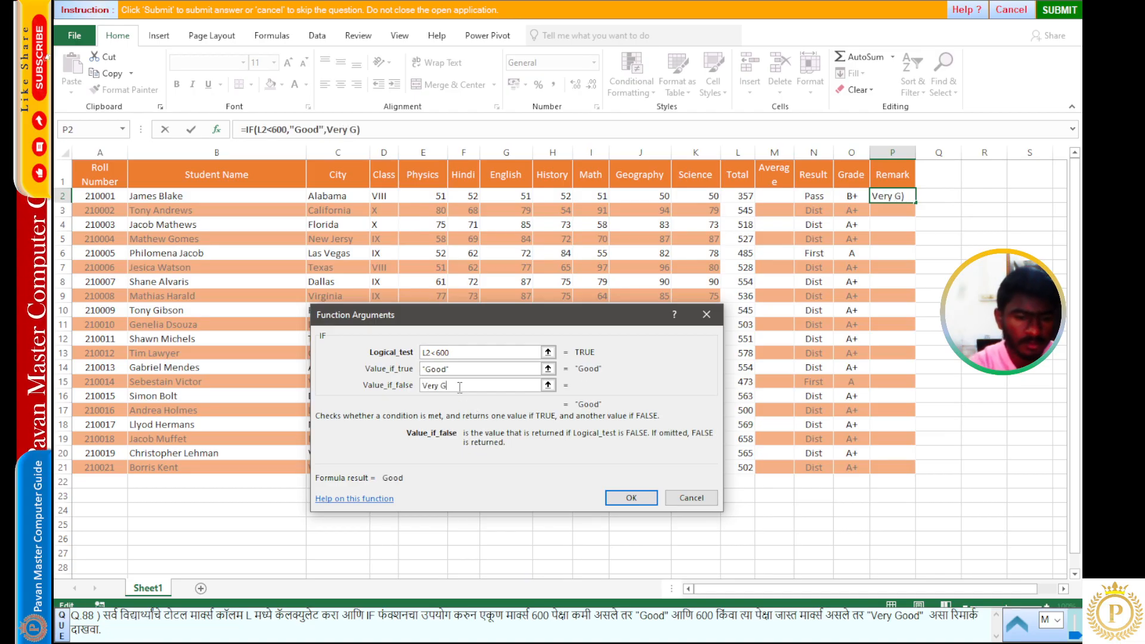
pyautogui.click(634, 498)
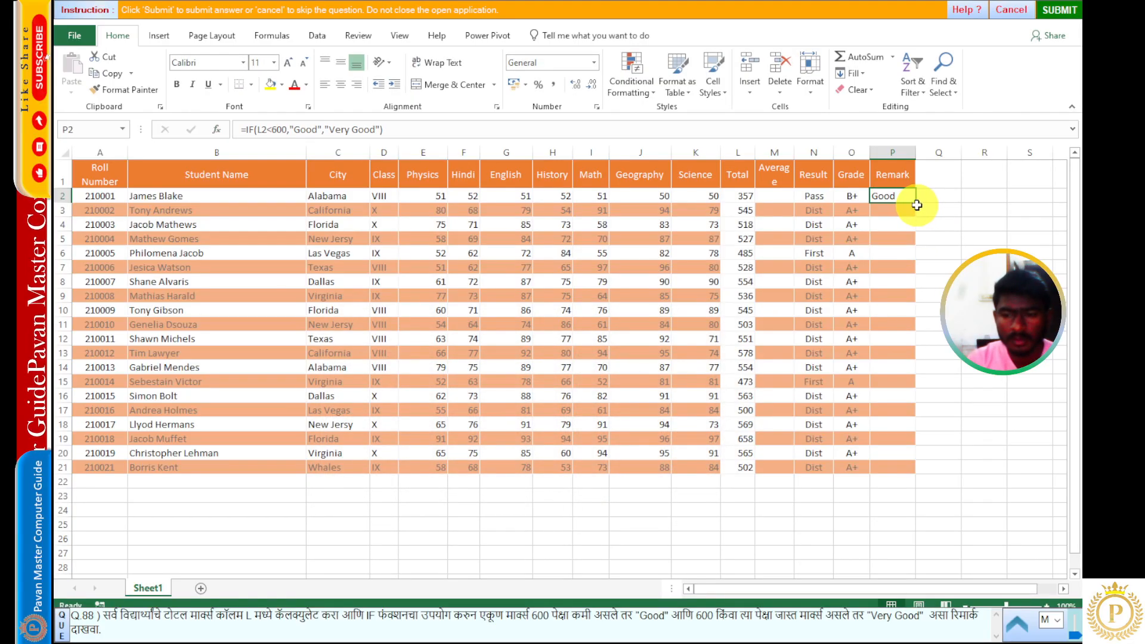
# Fill the IF formula down the Remark column through P21 and check row 19's remark against its total
pyautogui.doubleClick(916, 202)
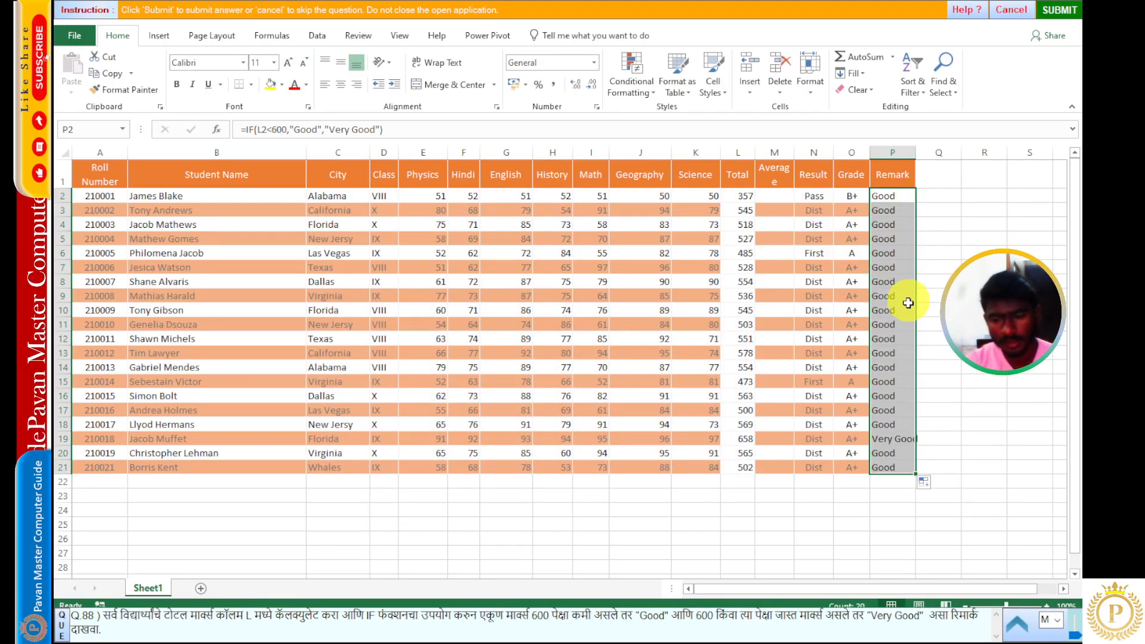
pyautogui.click(902, 422)
pyautogui.moveTo(900, 439); pyautogui.dragTo(747, 446)
pyautogui.click(744, 441)
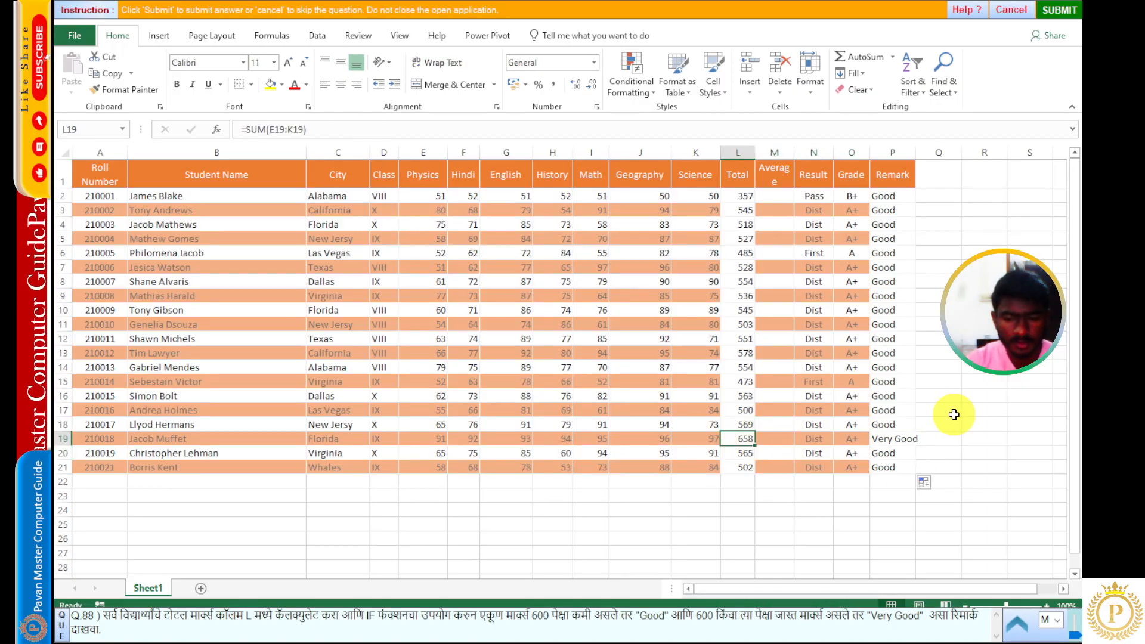
# Submit the answer to question 88 and open the worksheet for question 89
pyautogui.click(1054, 10)
pyautogui.click(567, 334)
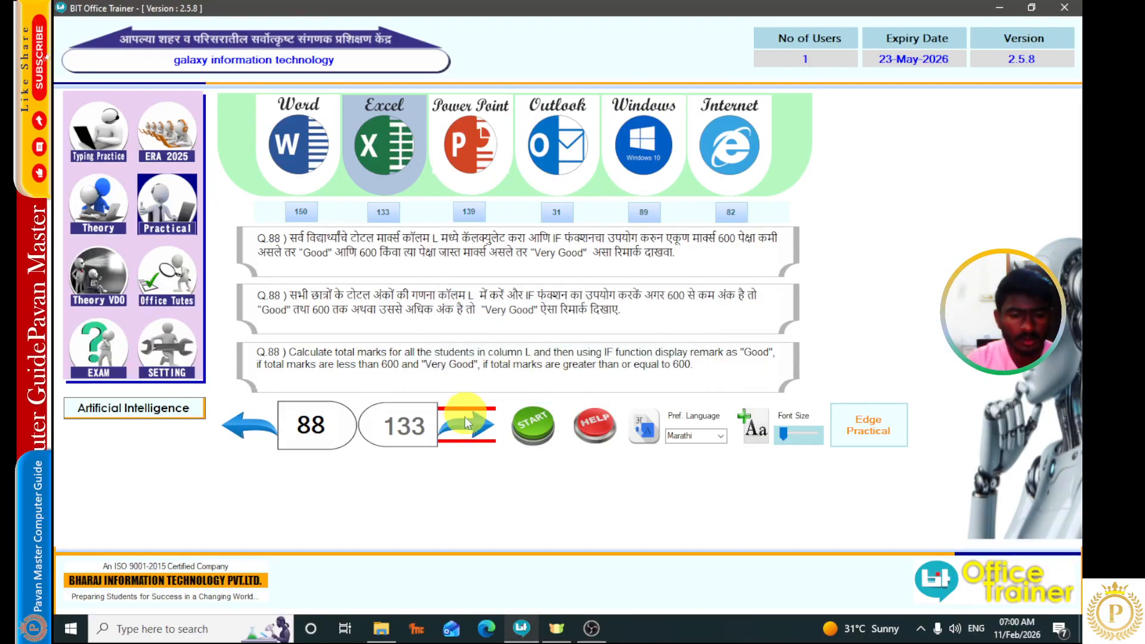
pyautogui.click(464, 427)
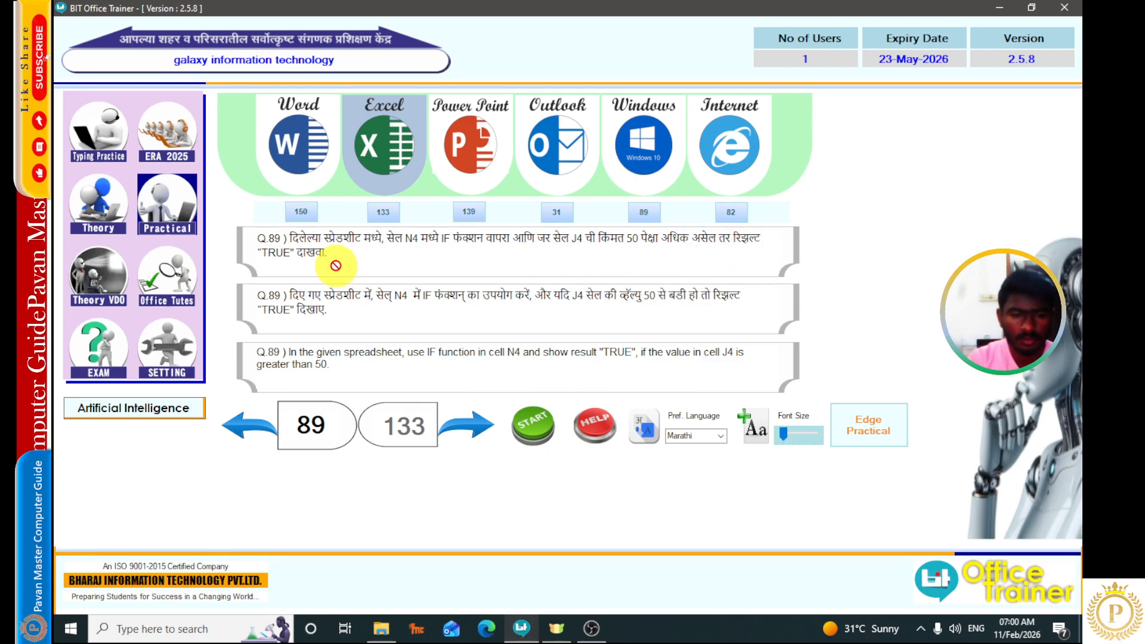
pyautogui.moveTo(336, 266); pyautogui.dragTo(262, 251)
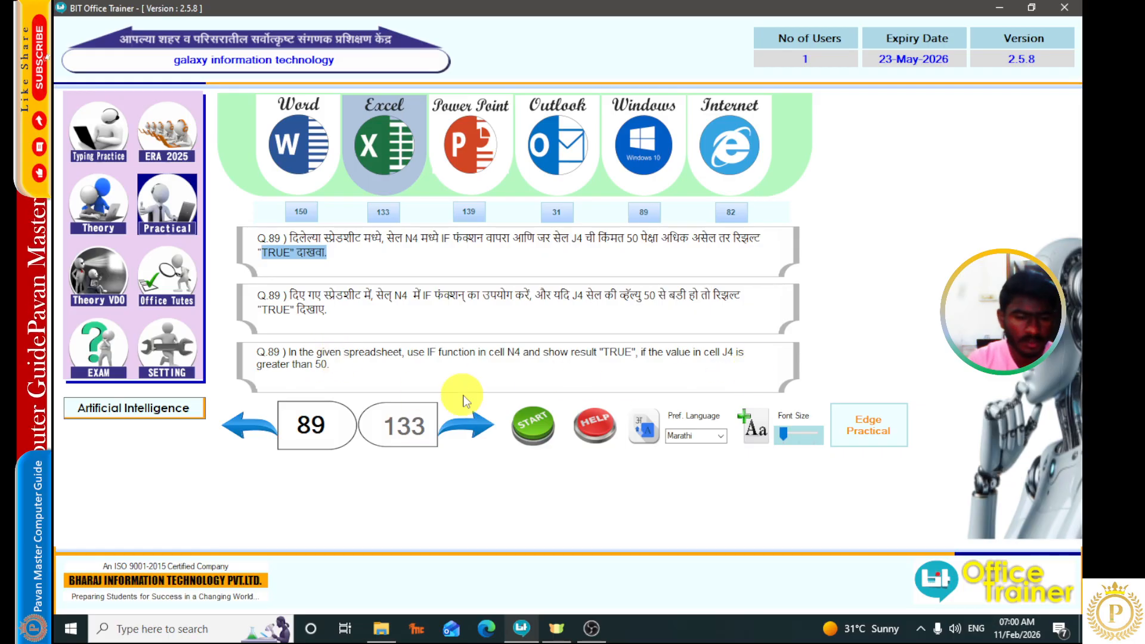
pyautogui.click(524, 425)
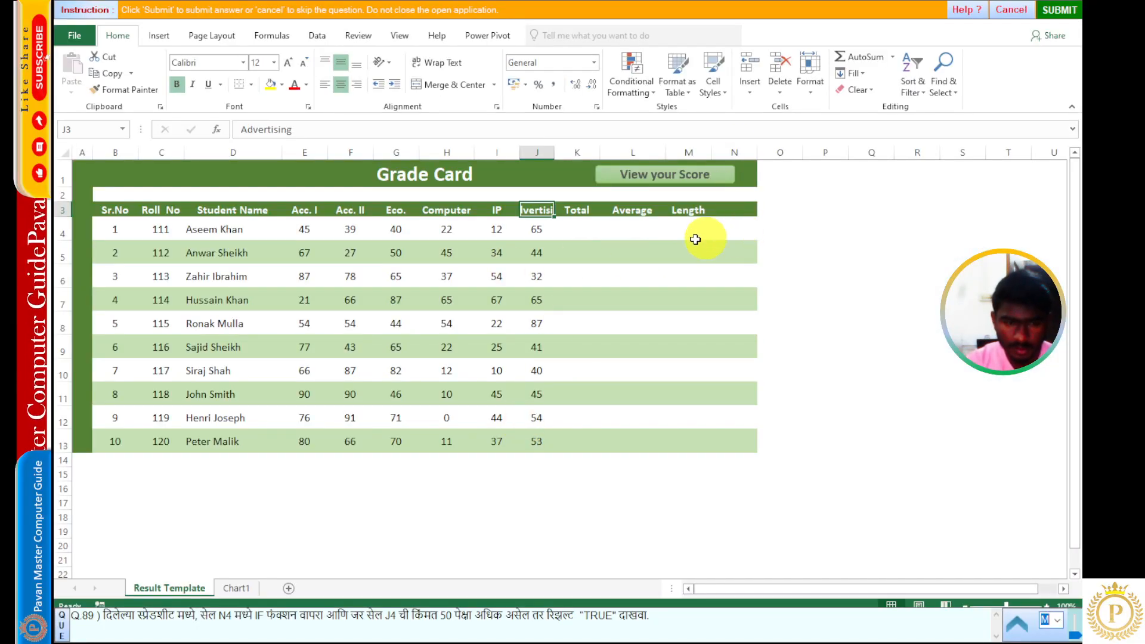
# Enter the formula =IF(J4>50,"TRUE") in cell N4 and check its result against J4
pyautogui.click(735, 227)
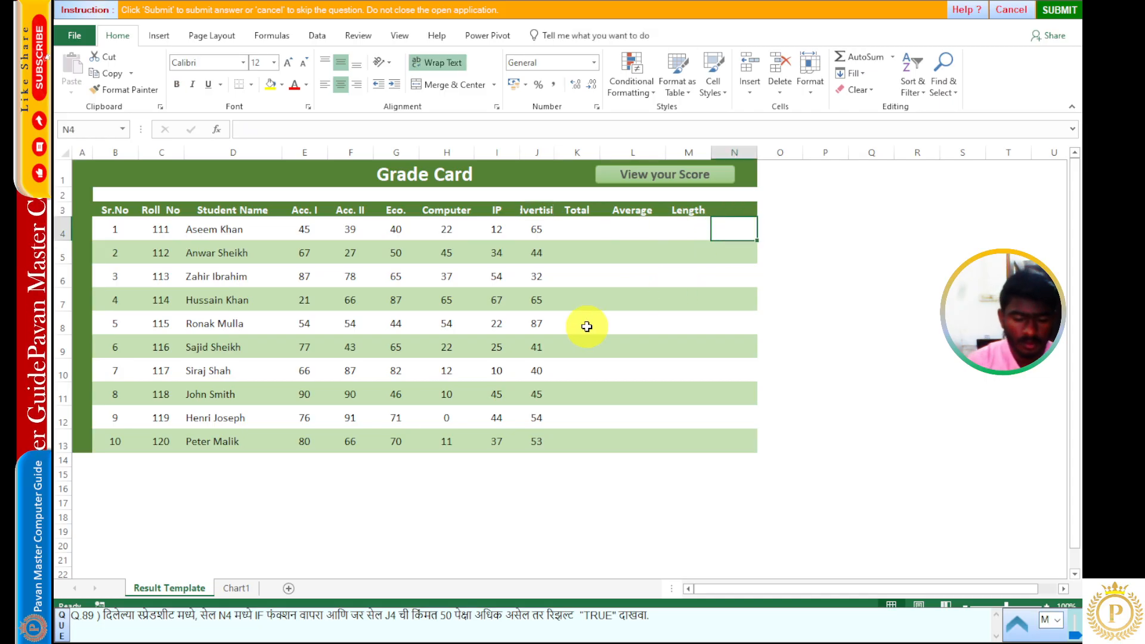
pyautogui.write('=if')
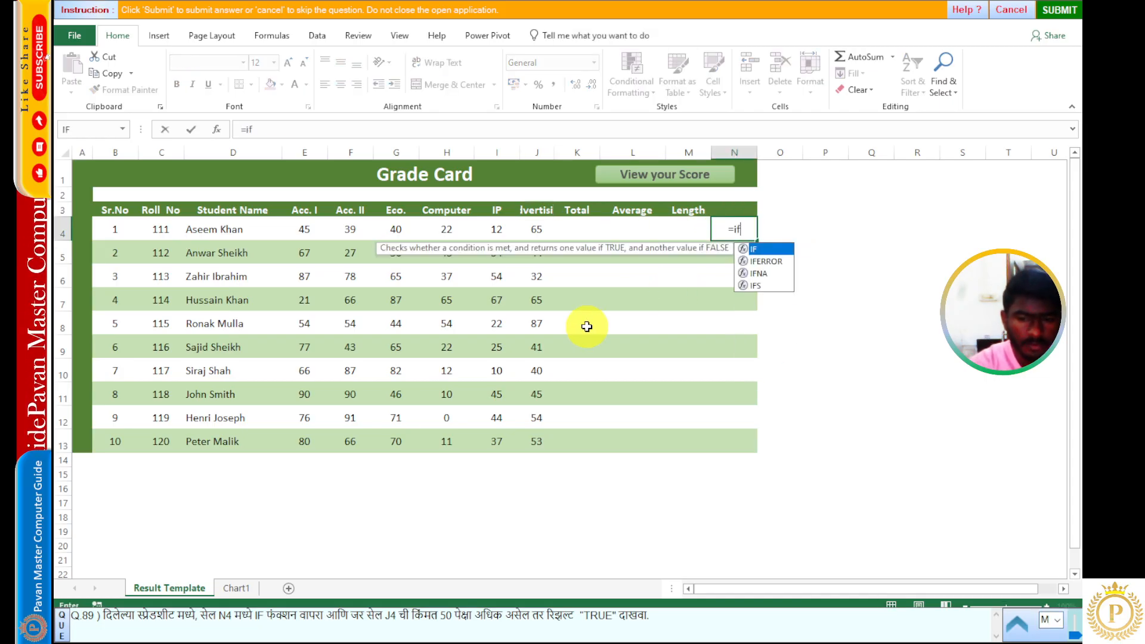
pyautogui.press('Tab')
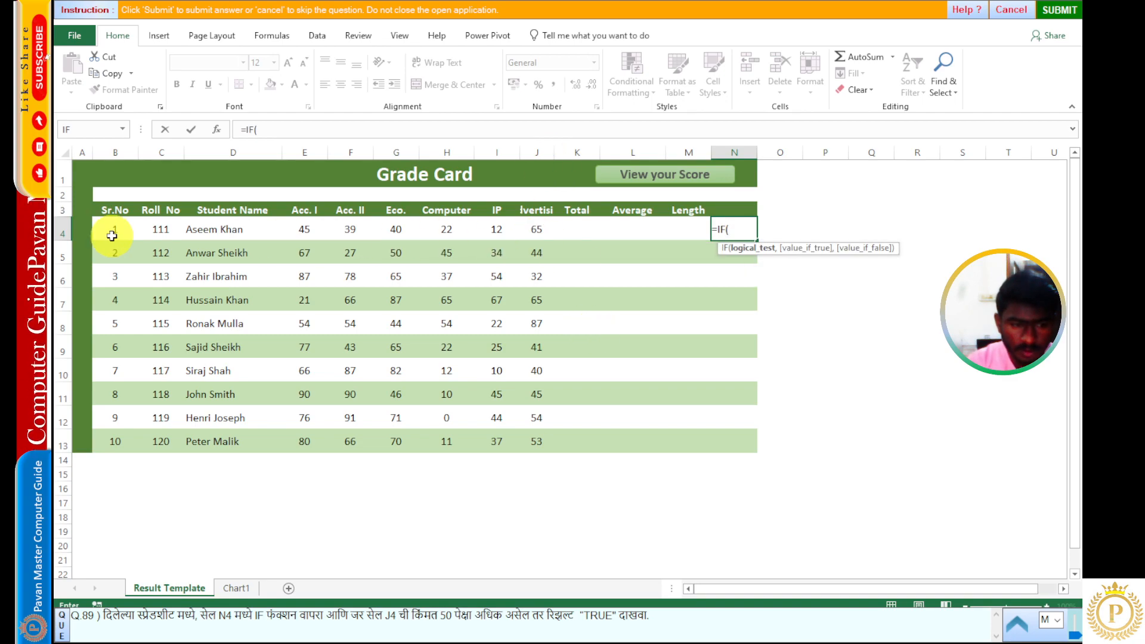
pyautogui.click(535, 231)
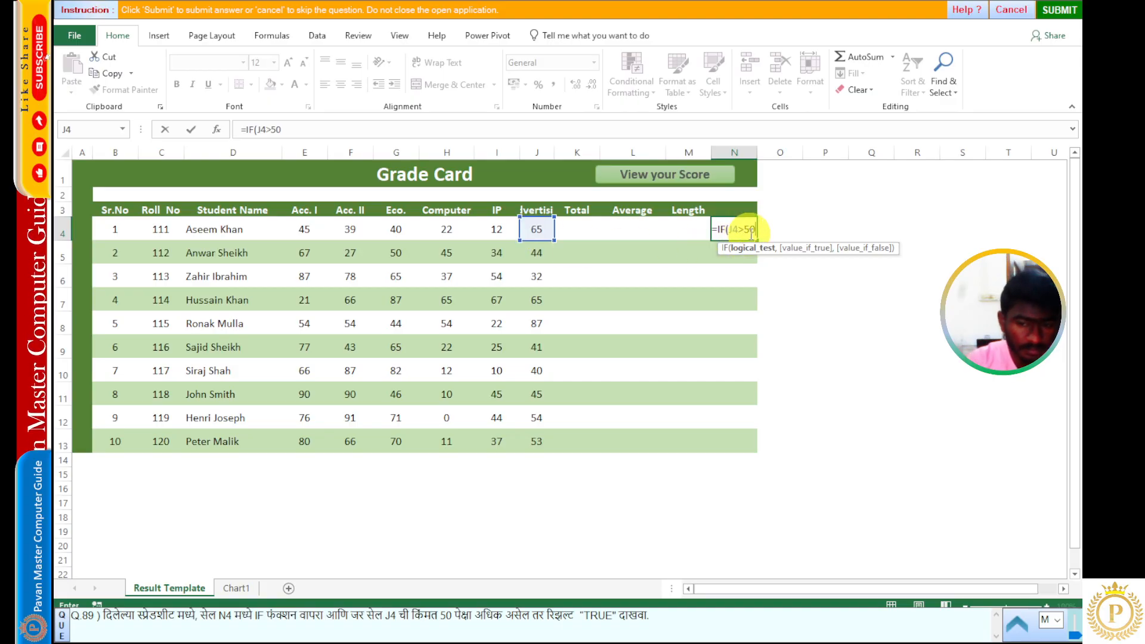
pyautogui.write(',"T')
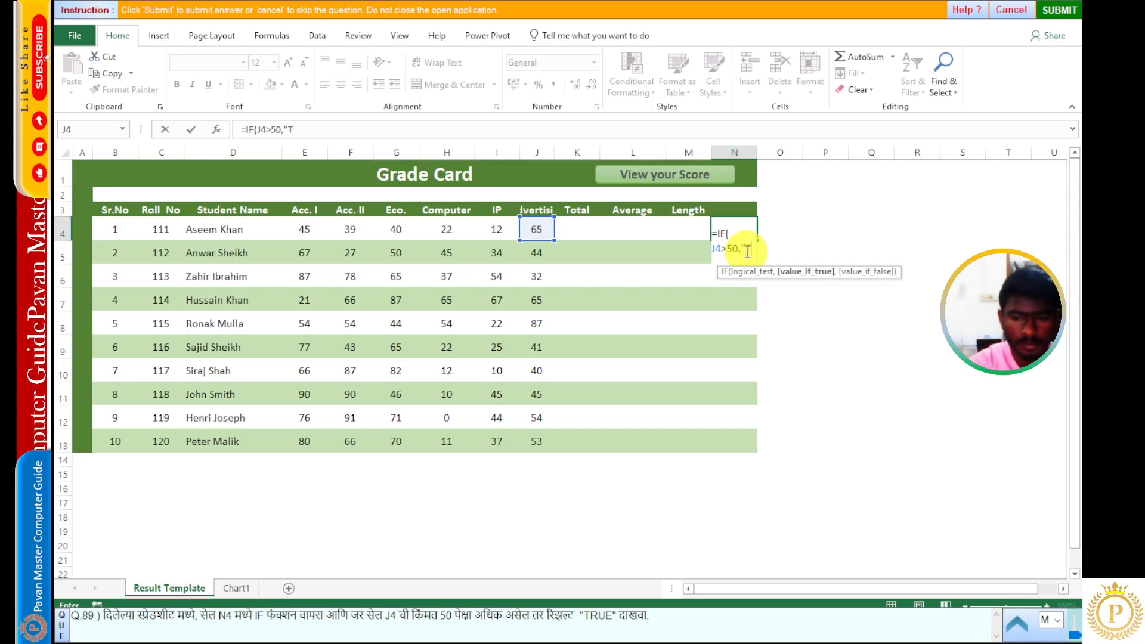
pyautogui.write('UE')
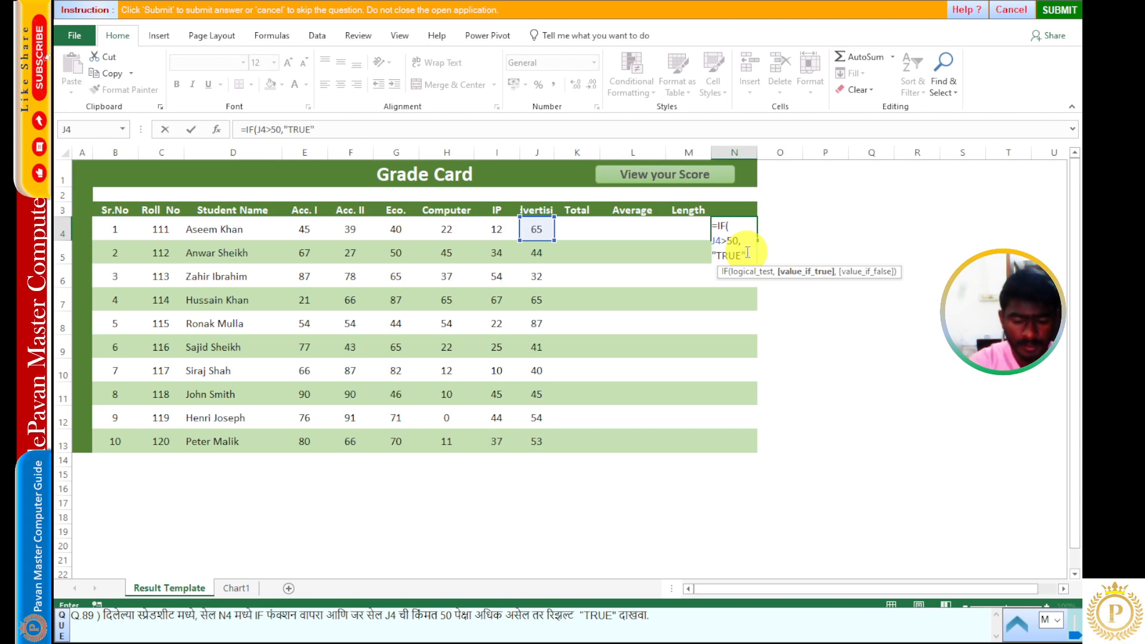
pyautogui.write('")')
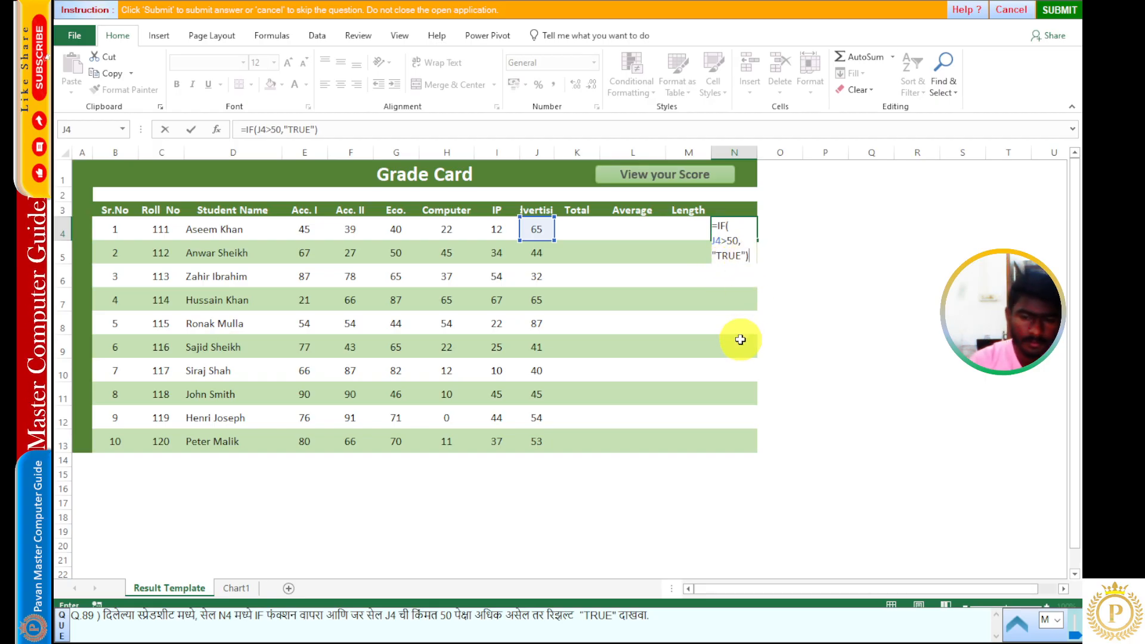
pyautogui.press('Return')
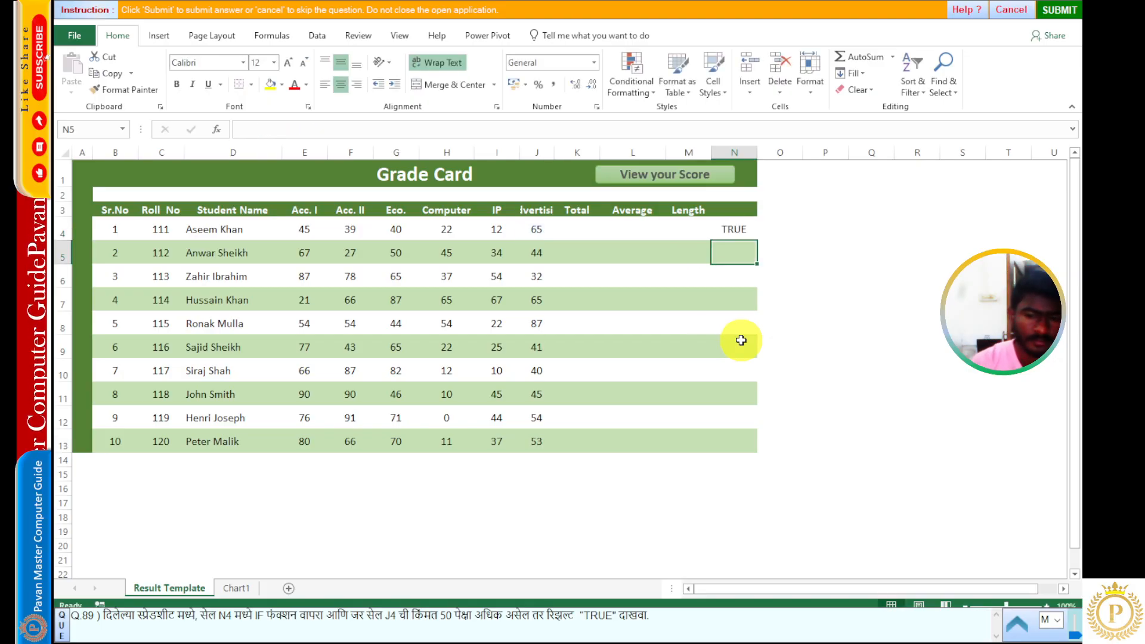
pyautogui.click(539, 229)
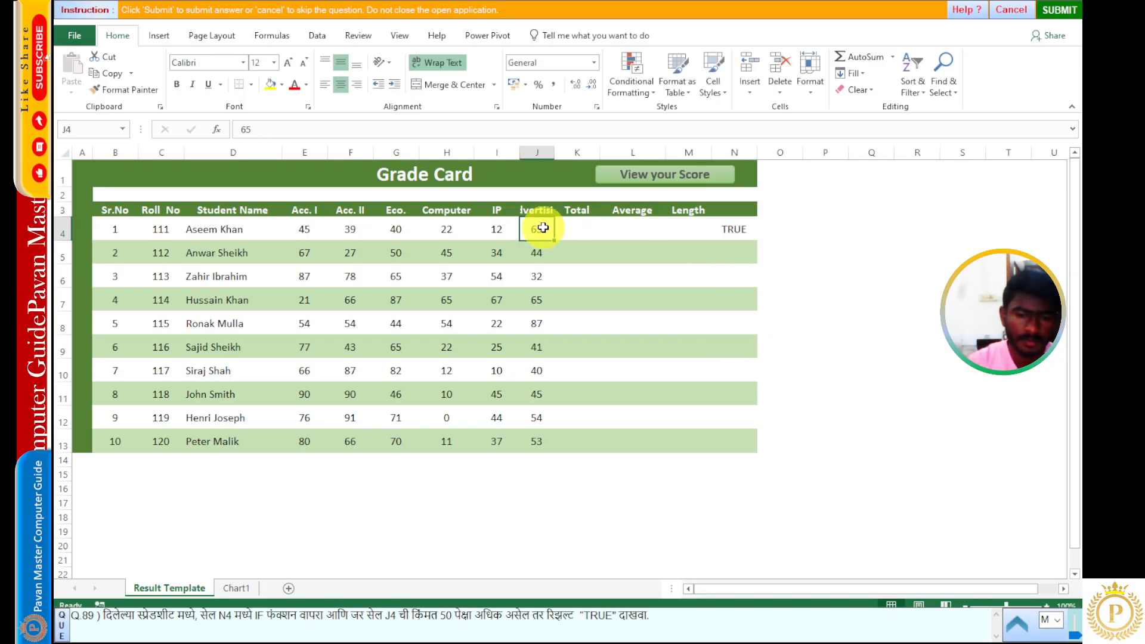
pyautogui.click(733, 231)
pyautogui.click(809, 252)
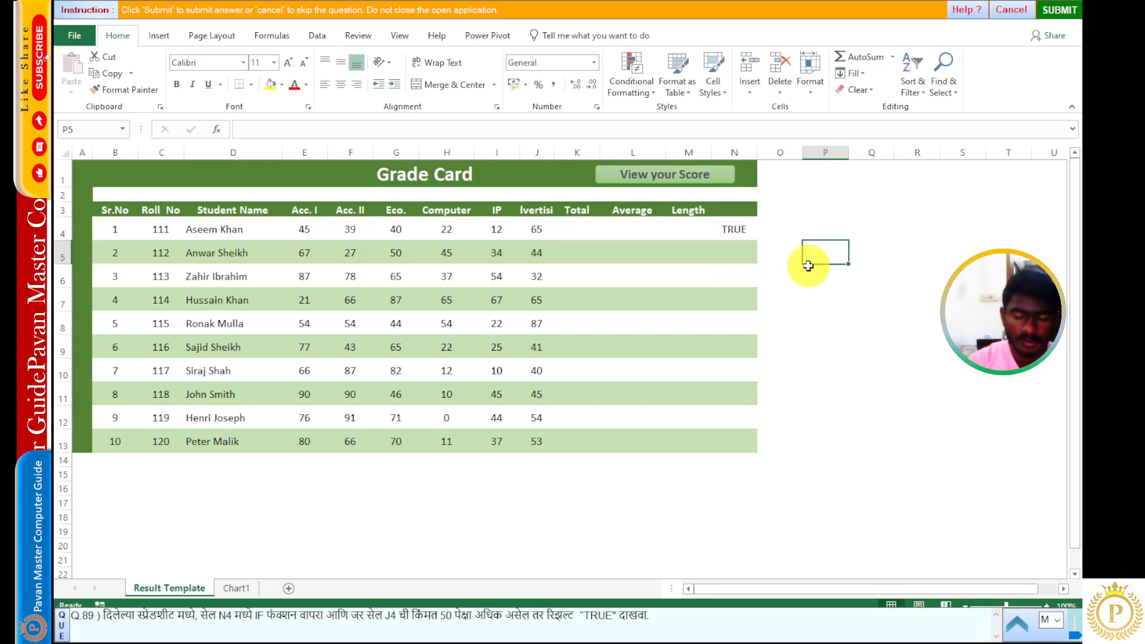
# Submit the answer to question 89 and open the worksheet for question 90
pyautogui.click(1047, 11)
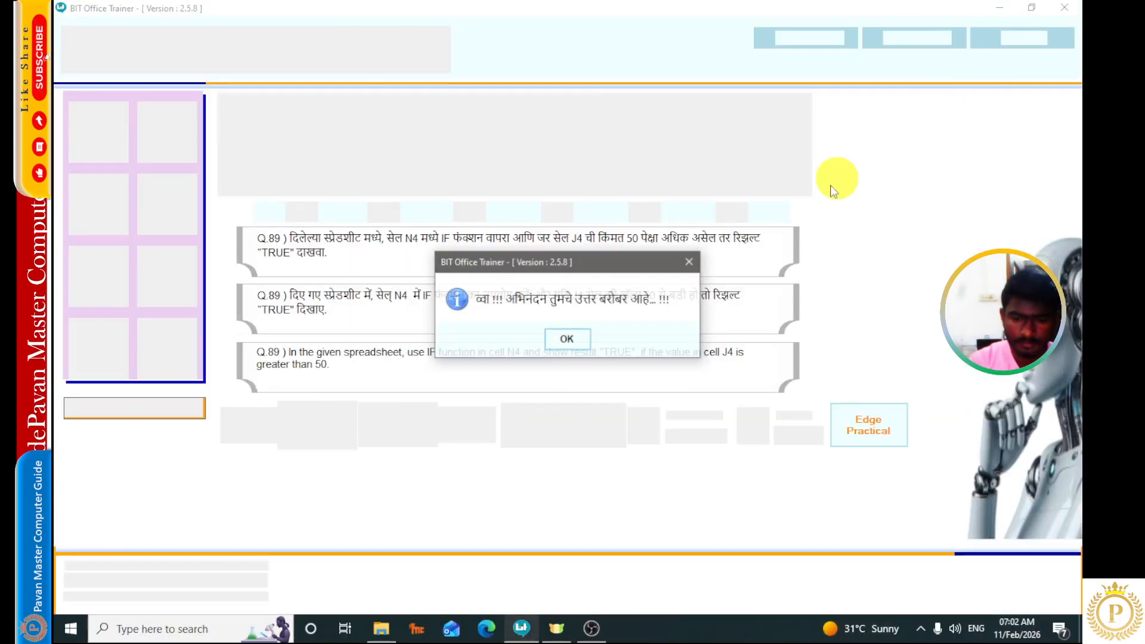
pyautogui.click(550, 344)
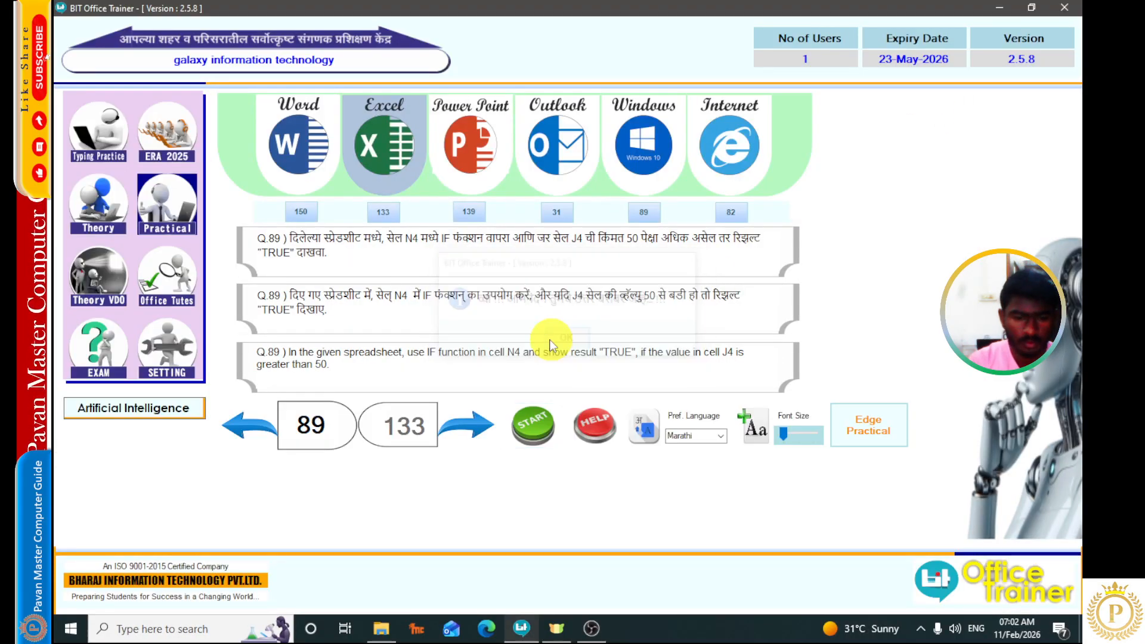
pyautogui.click(464, 441)
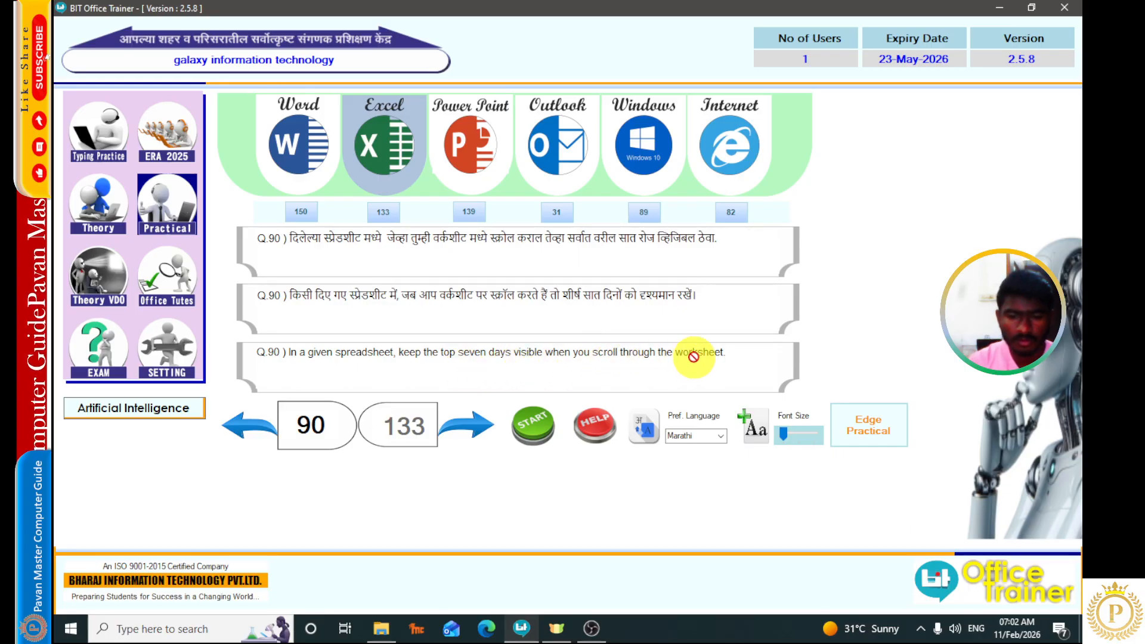
pyautogui.click(537, 422)
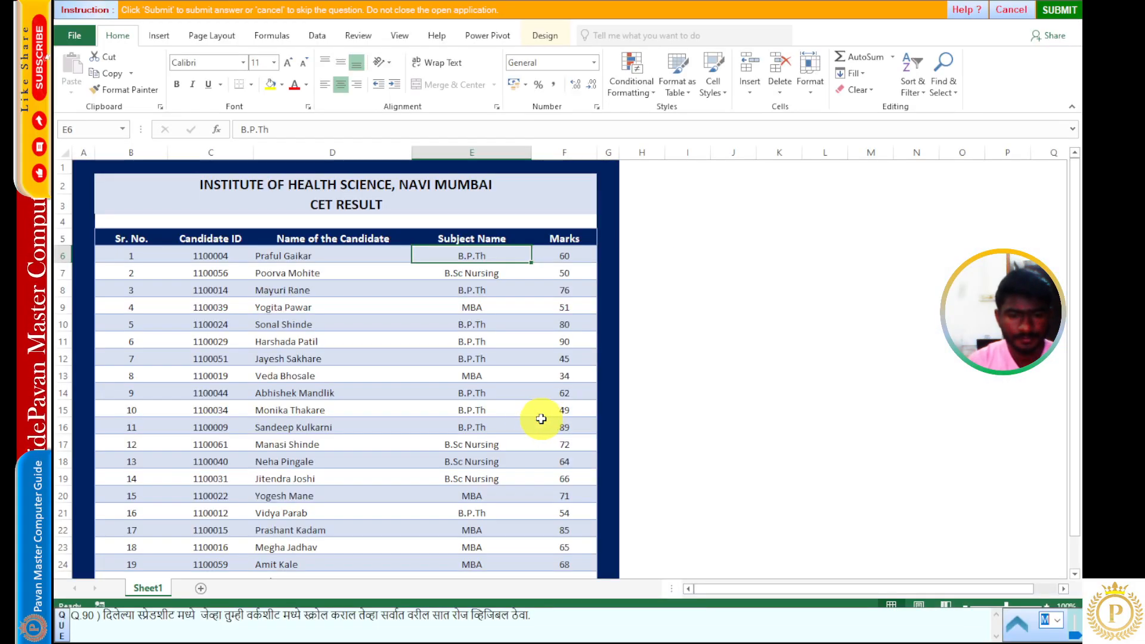
# Freeze the panes above row 8 so the top seven rows stay in view, and check by scrolling the worksheet
pyautogui.click(59, 290)
pyautogui.click(427, 355)
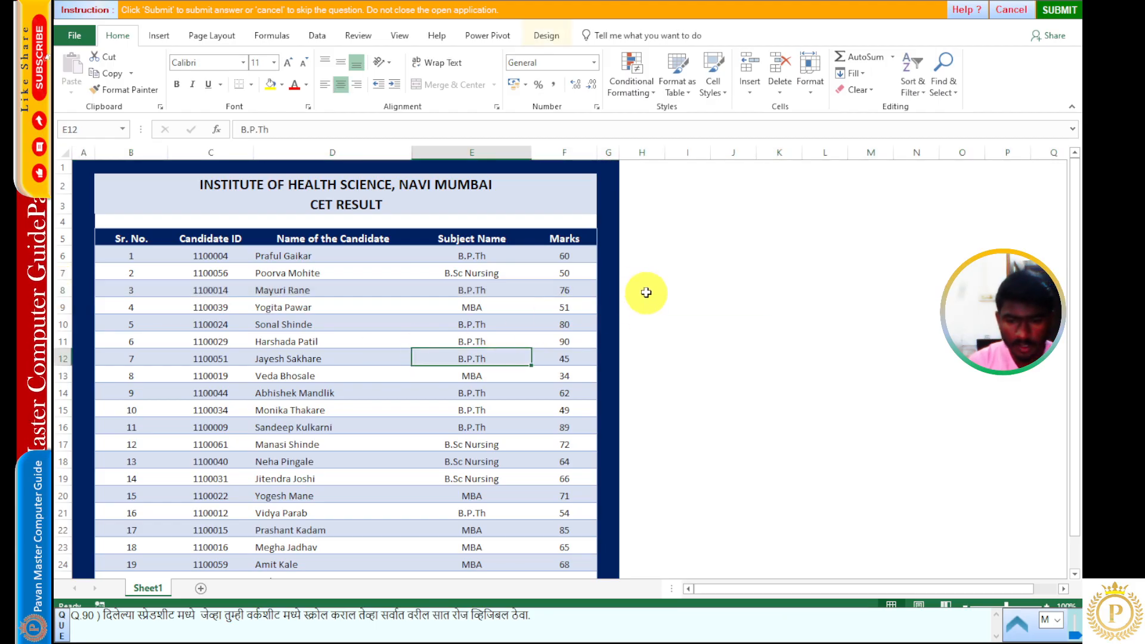
pyautogui.click(62, 325)
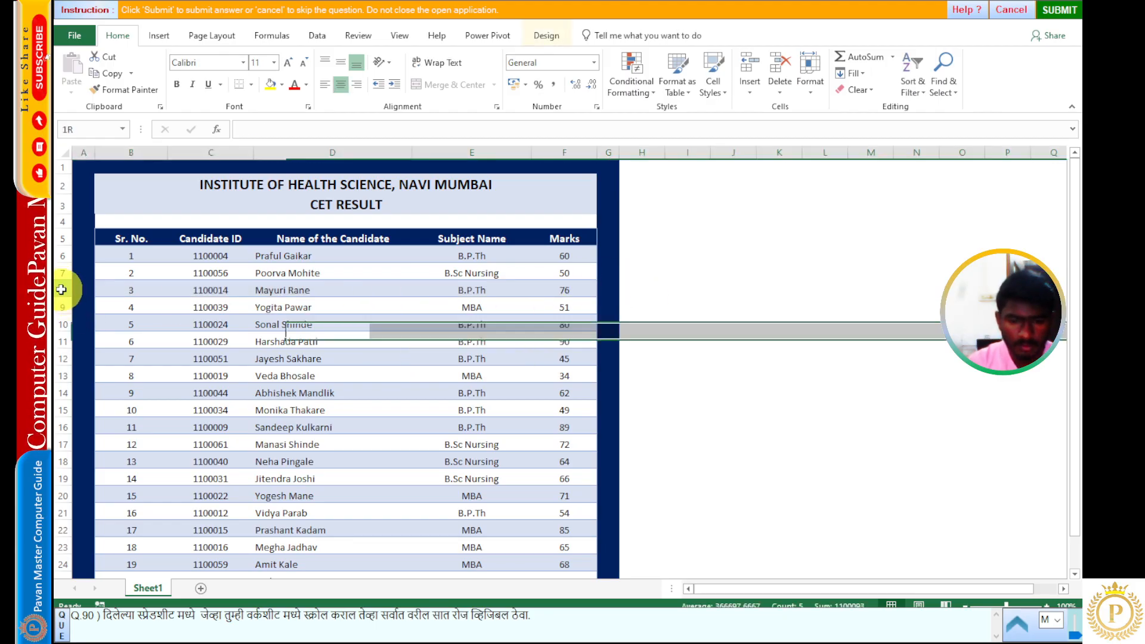
pyautogui.click(62, 290)
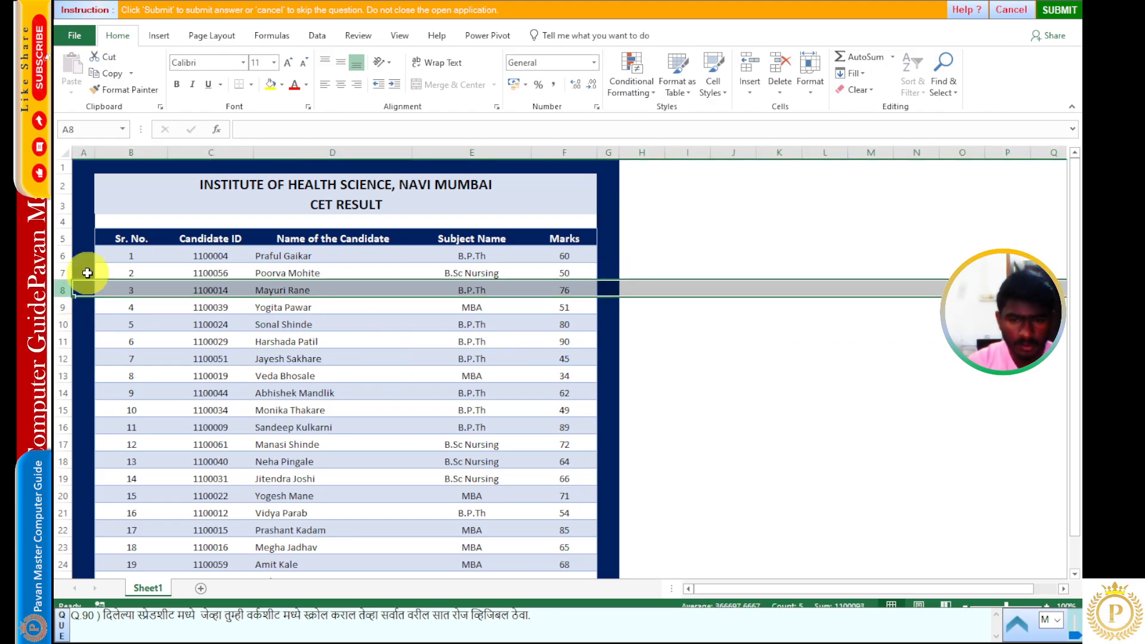
pyautogui.click(399, 37)
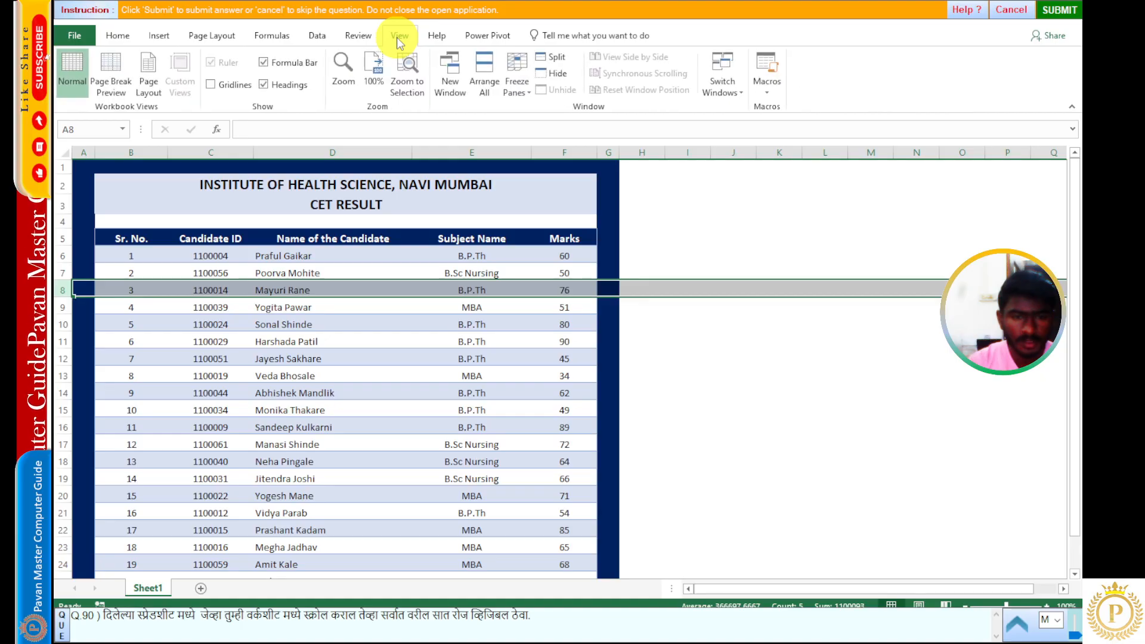
pyautogui.click(513, 90)
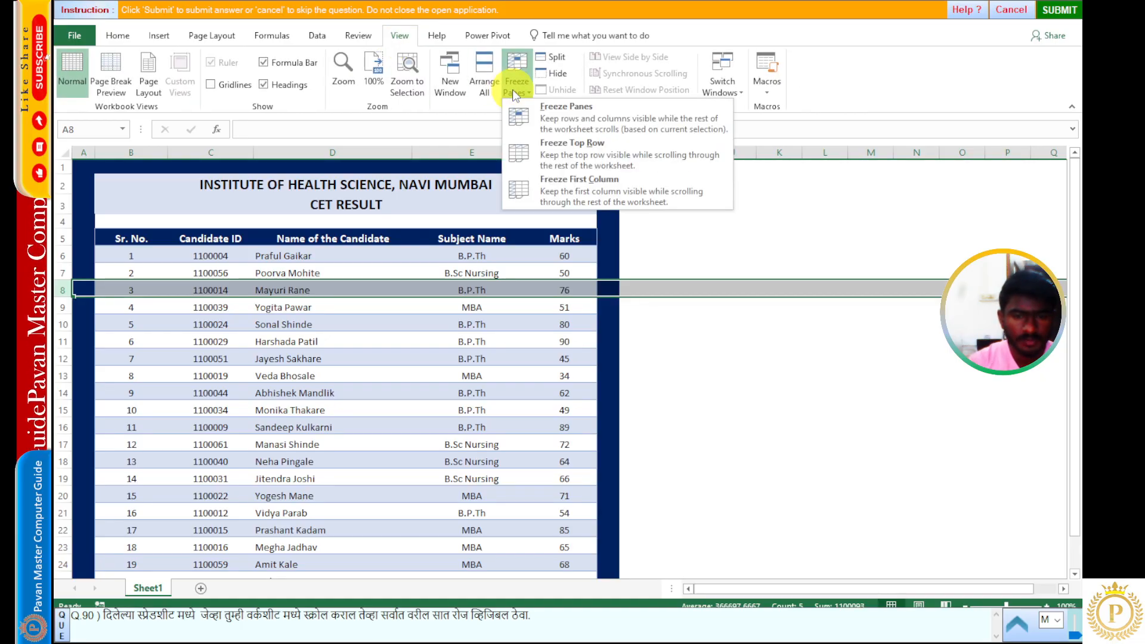
pyautogui.click(588, 123)
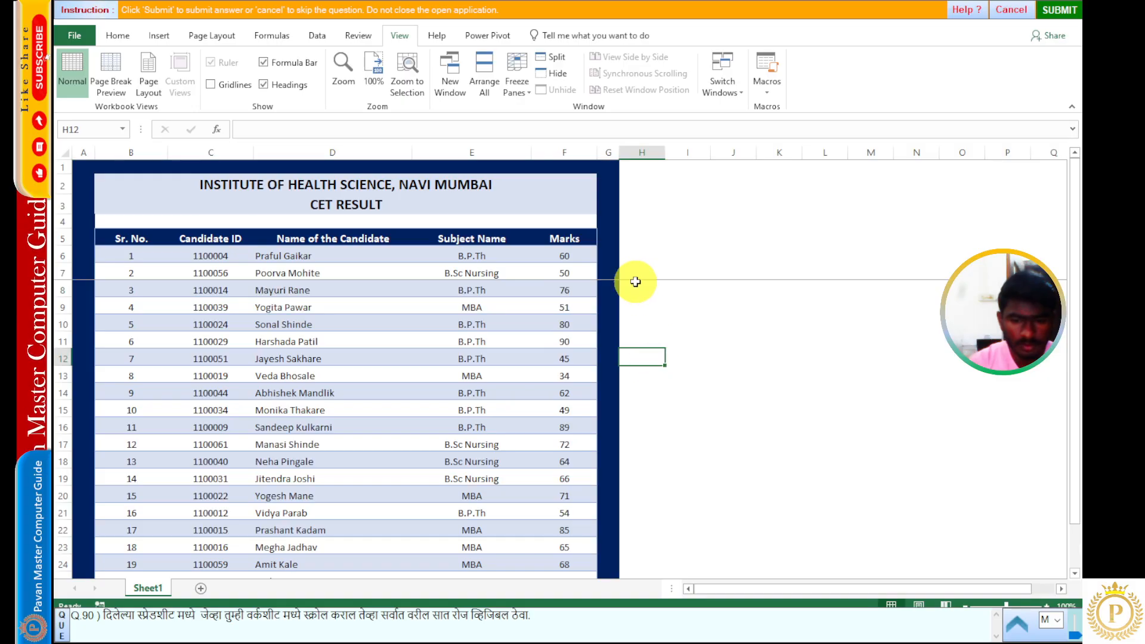
pyautogui.scroll(-7, 313, 364)
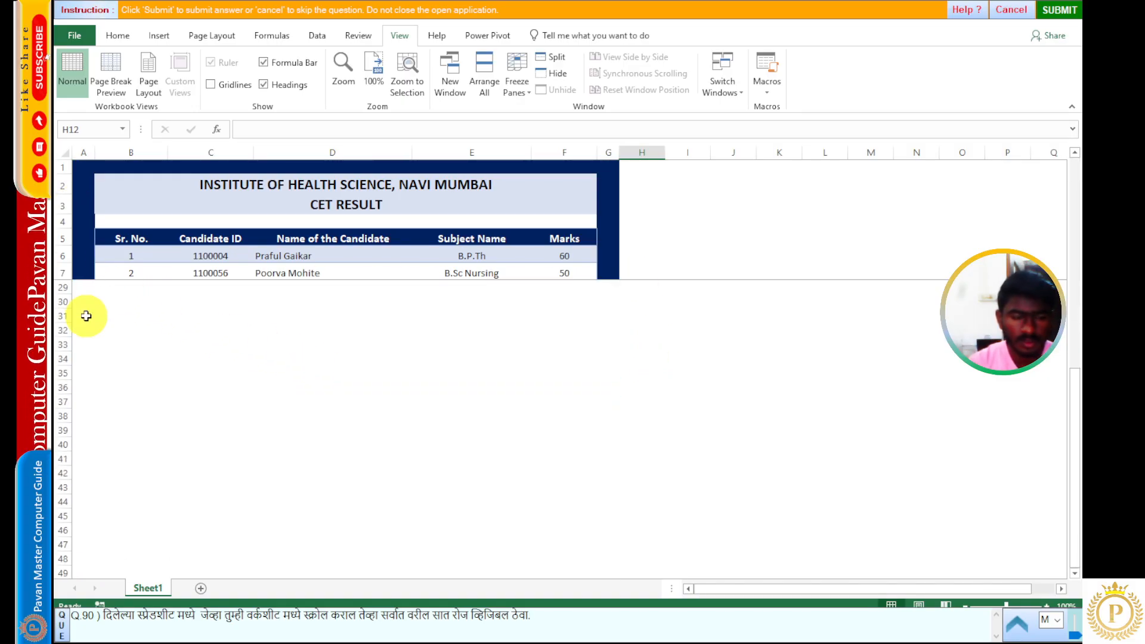
# Submit the answer to question 90 and open the worksheet for question 91
pyautogui.click(1049, 13)
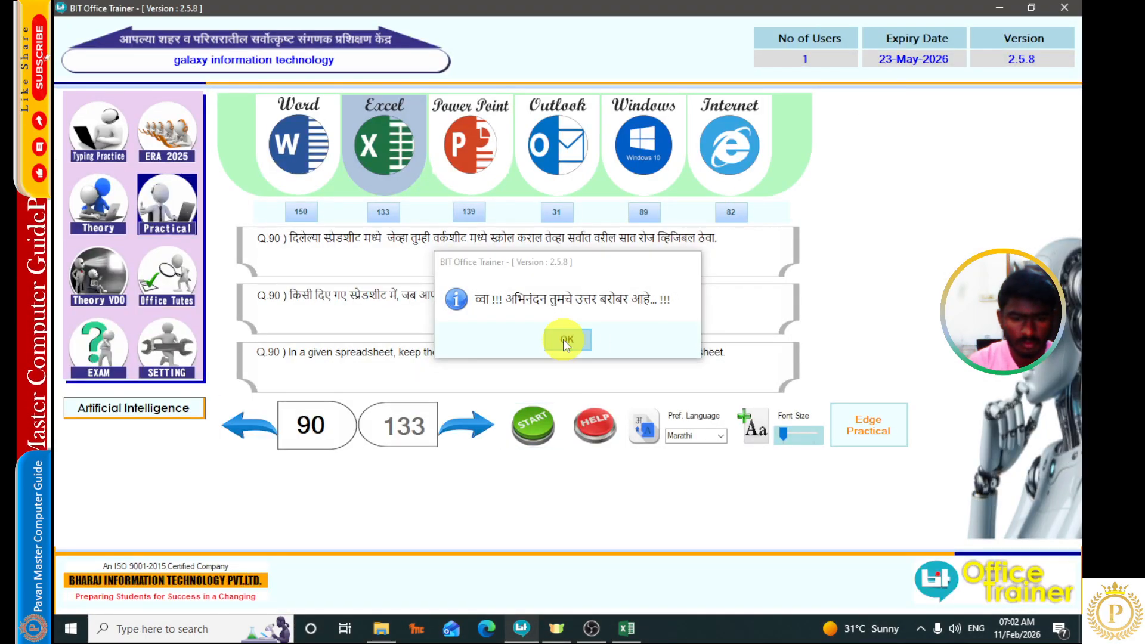
pyautogui.click(566, 342)
pyautogui.click(489, 434)
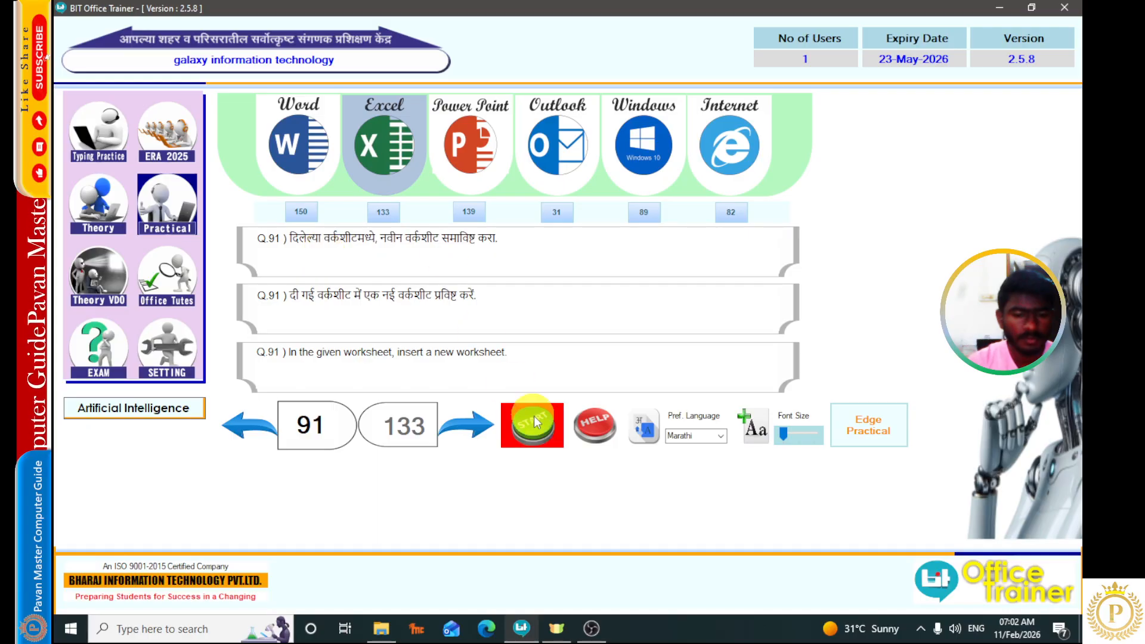
pyautogui.click(540, 432)
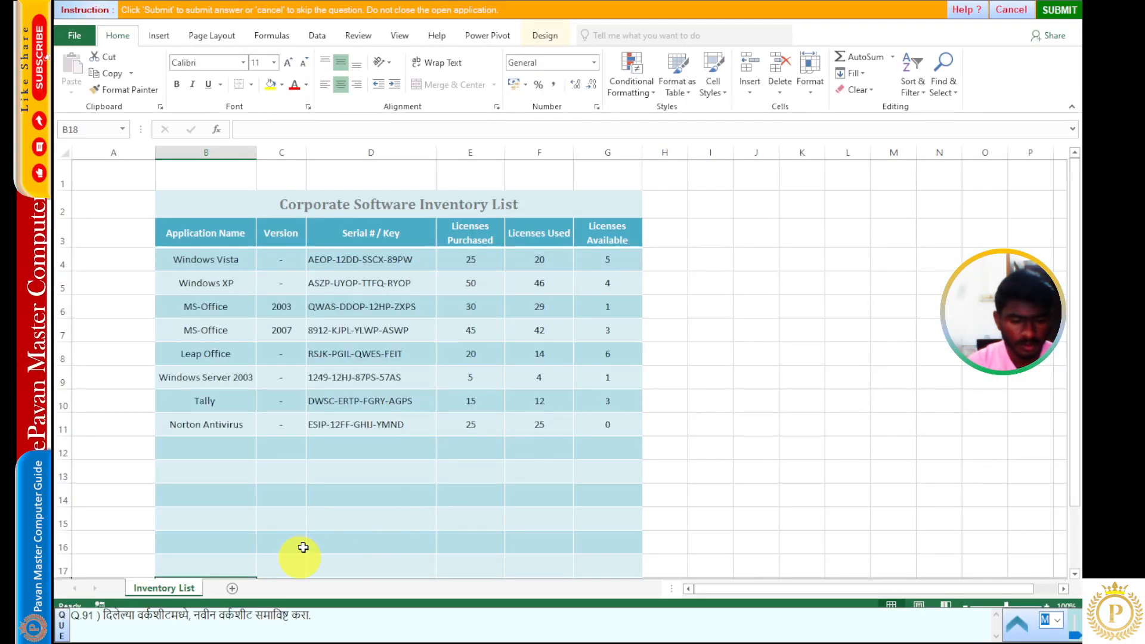
# Insert a new blank worksheet after the Inventory List sheet and submit the answer to question 91
pyautogui.click(232, 589)
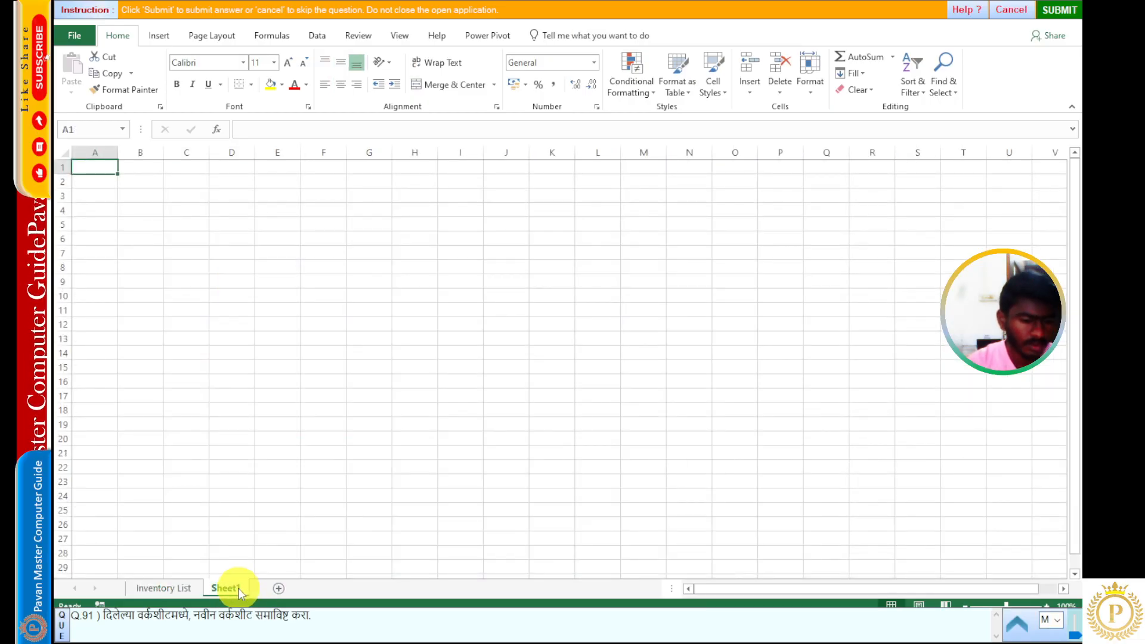
pyautogui.click(415, 423)
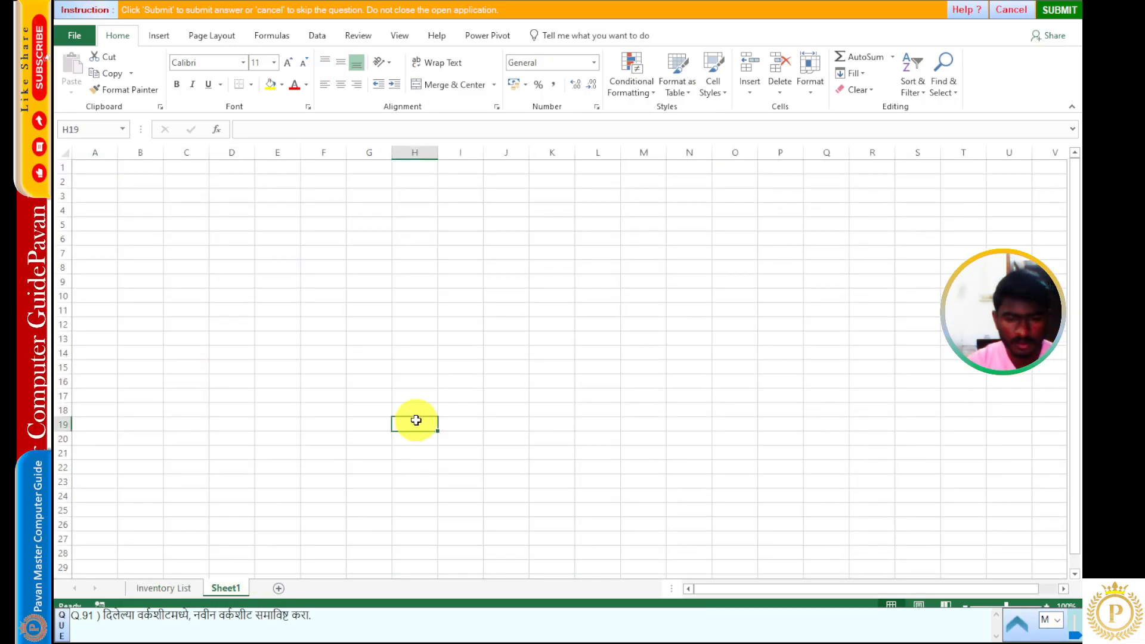
pyautogui.click(1060, 10)
pyautogui.click(567, 338)
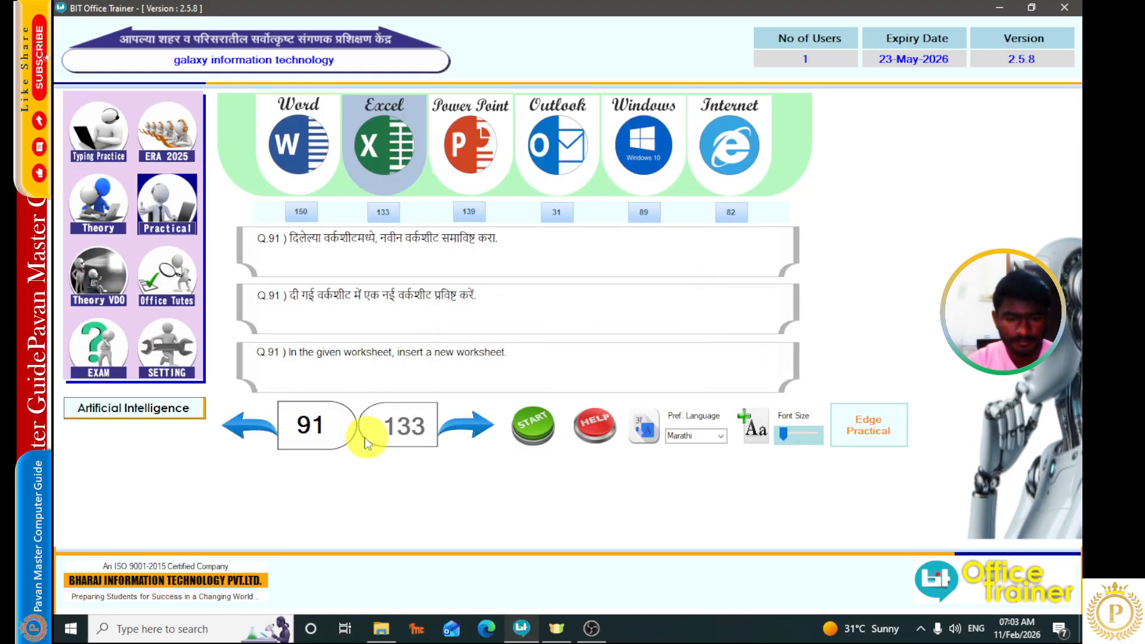
# Jump to practical question 131 and open its worksheet
pyautogui.doubleClick(291, 424)
pyautogui.write('131')
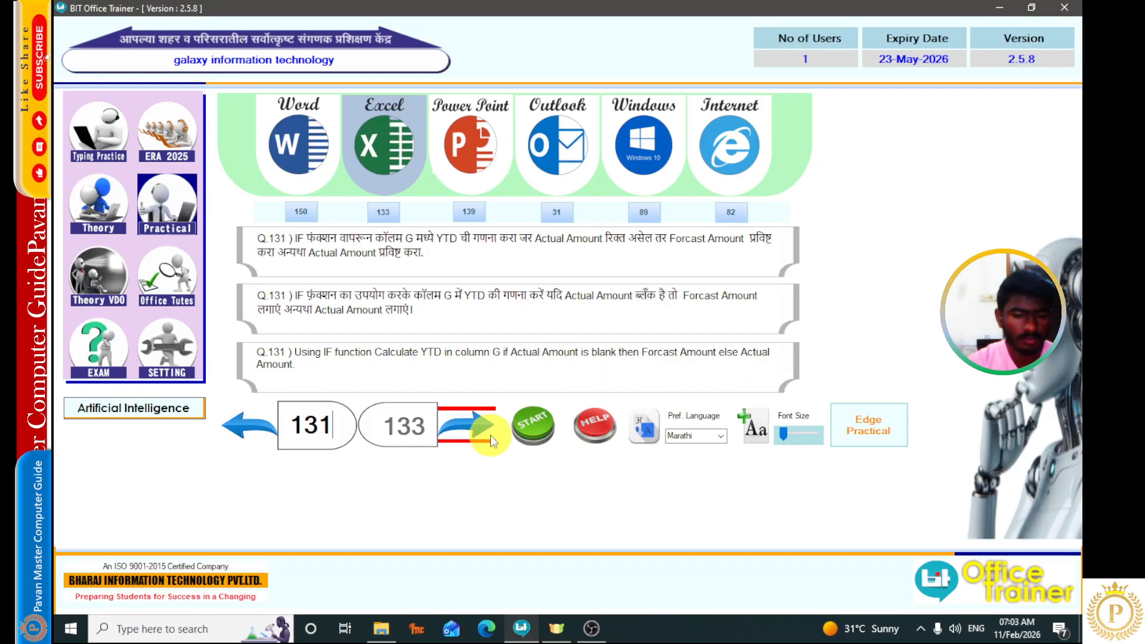
pyautogui.click(535, 437)
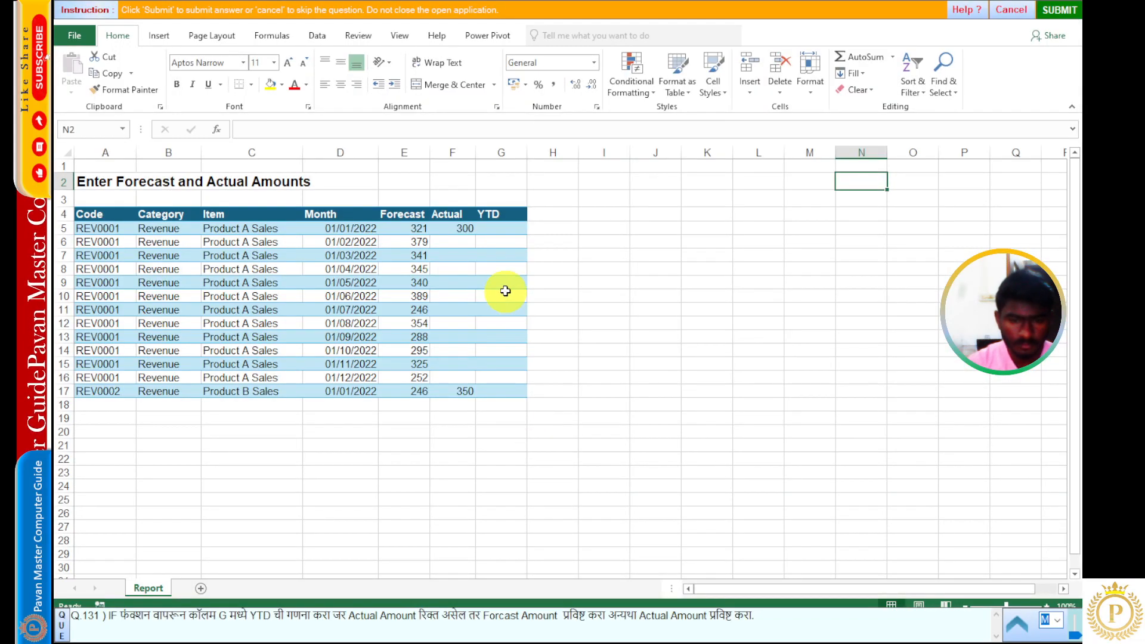
# Enter the formula =IF(F5>0,F5,E5) in the first YTD cell, G5
pyautogui.click(503, 226)
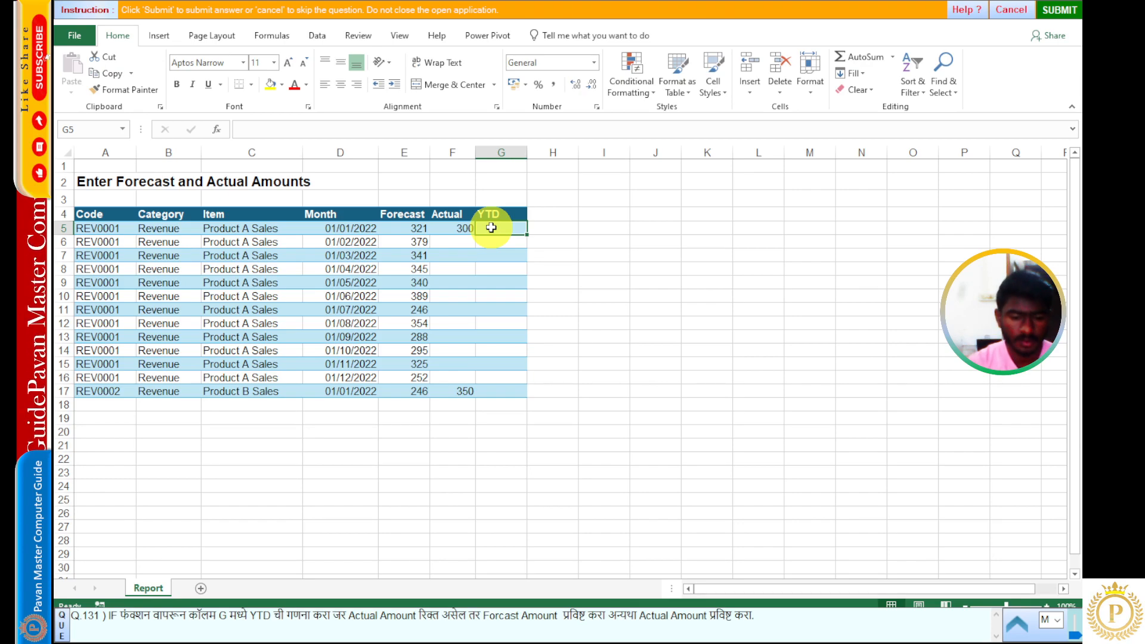
pyautogui.write('=if')
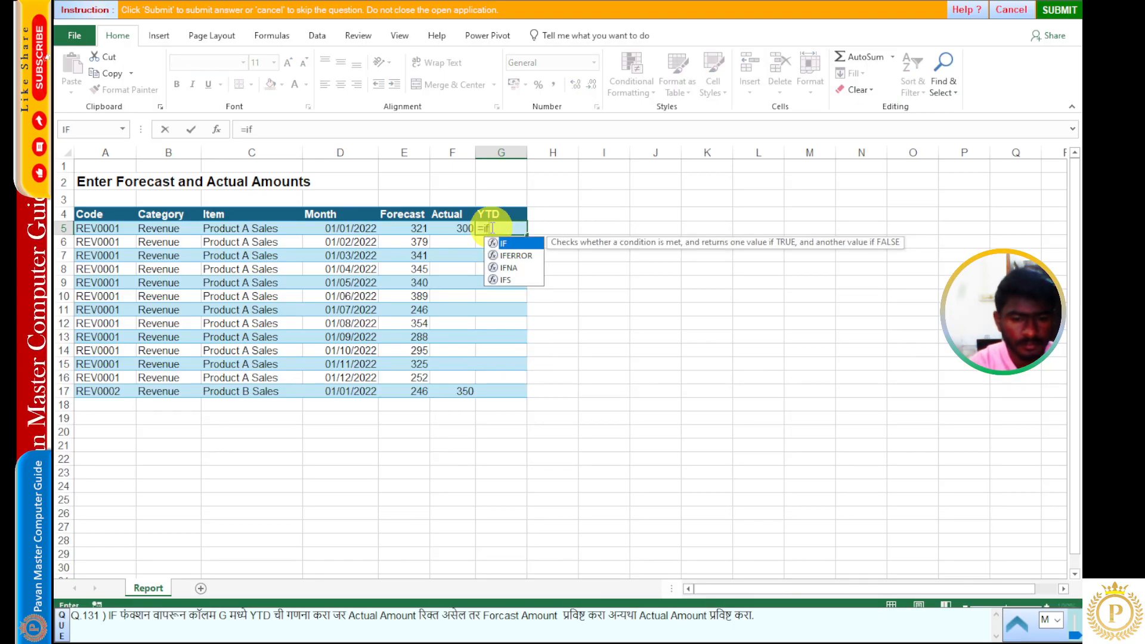
pyautogui.press('Tab')
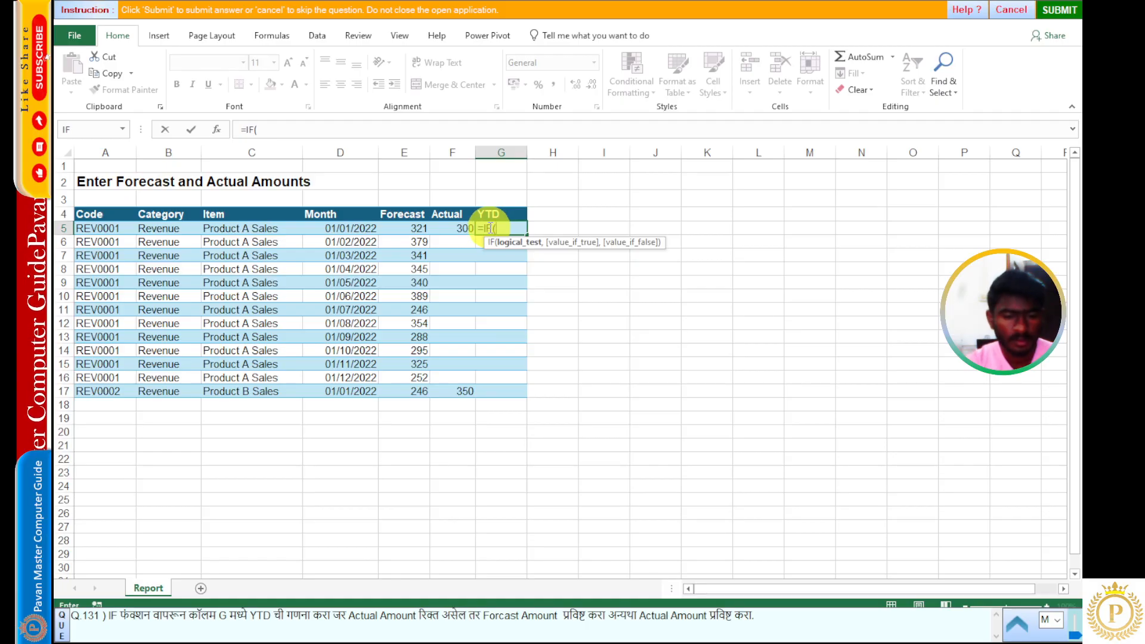
pyautogui.click(451, 227)
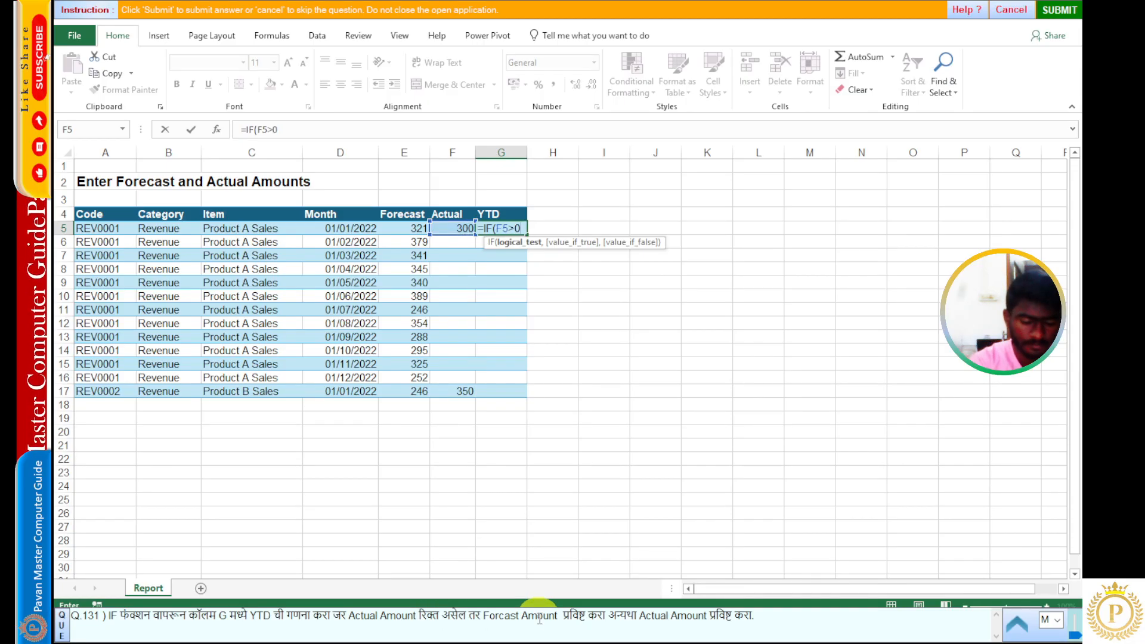
pyautogui.write(',')
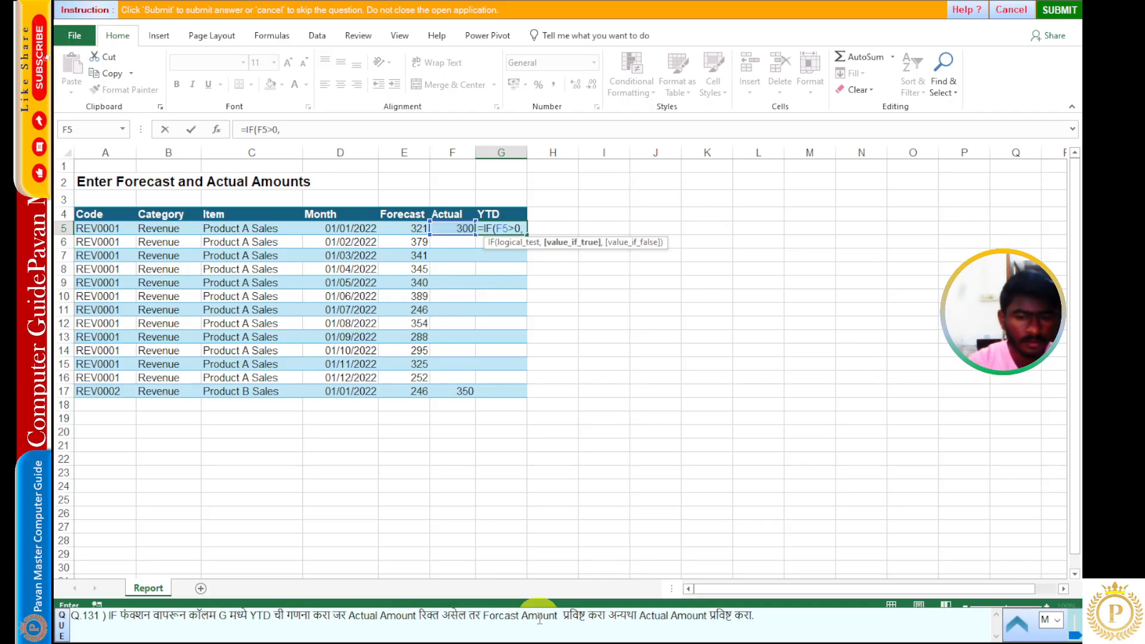
pyautogui.click(453, 228)
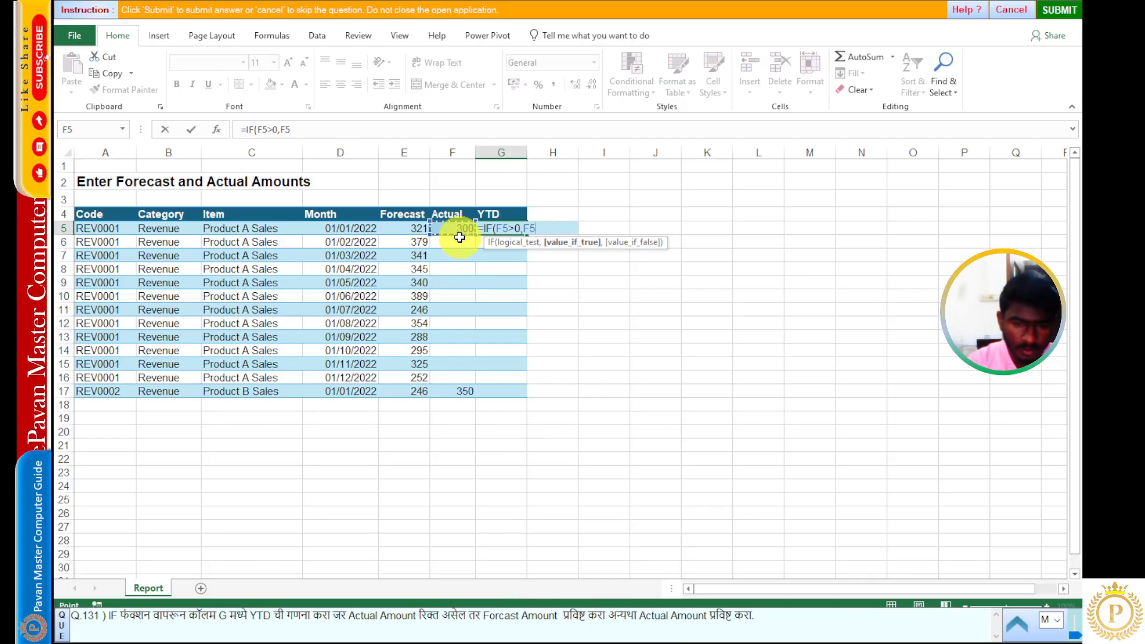
pyautogui.write(',')
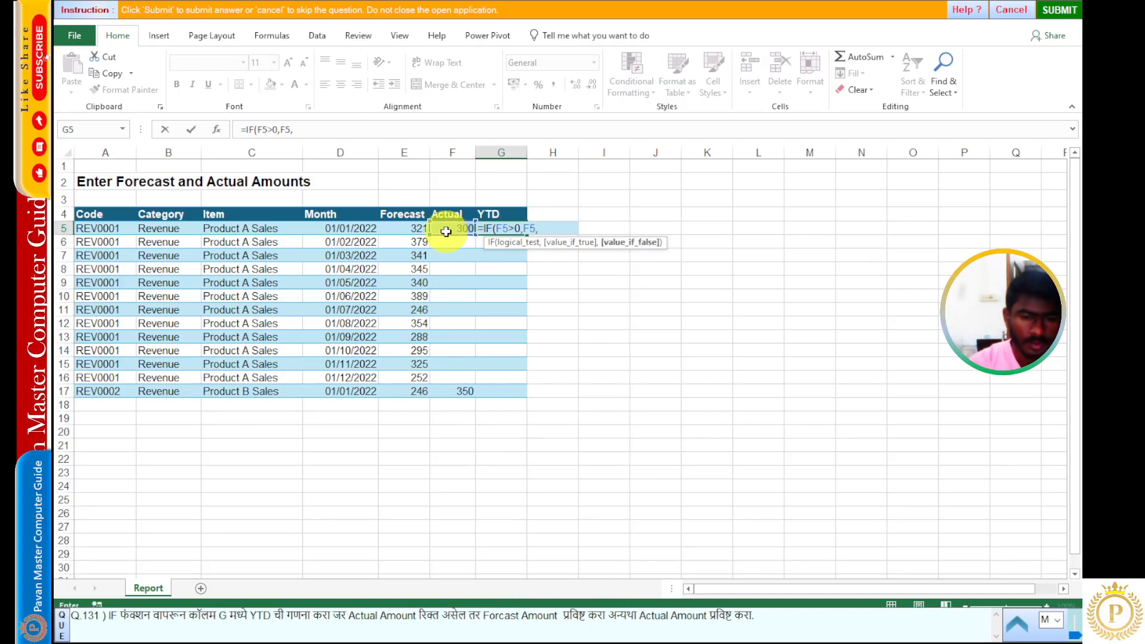
pyautogui.click(407, 232)
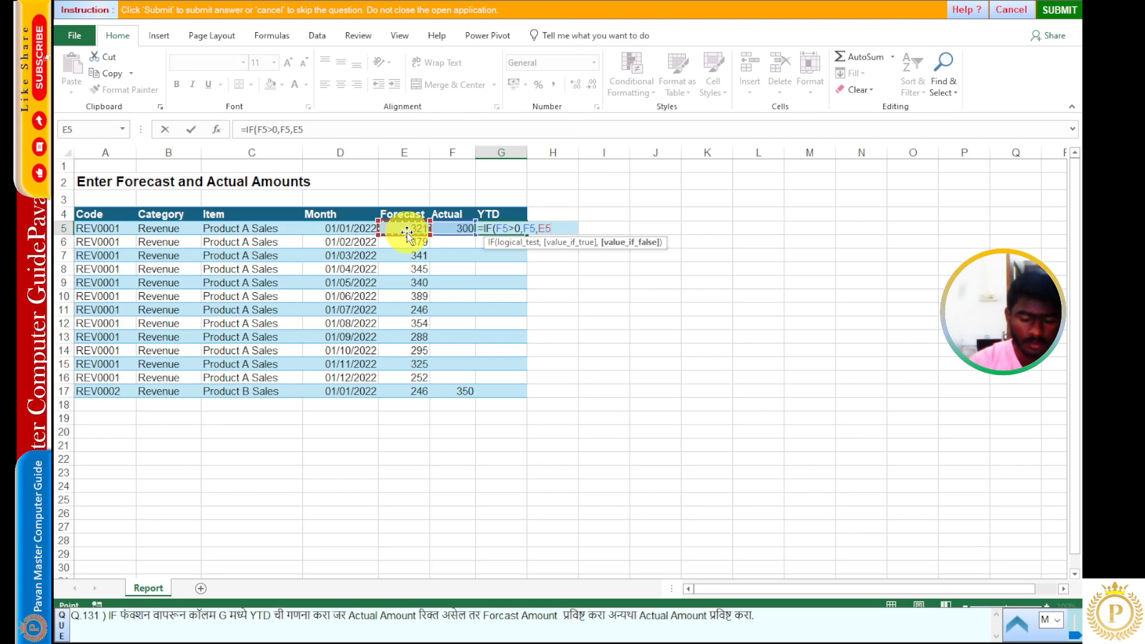
pyautogui.write(')')
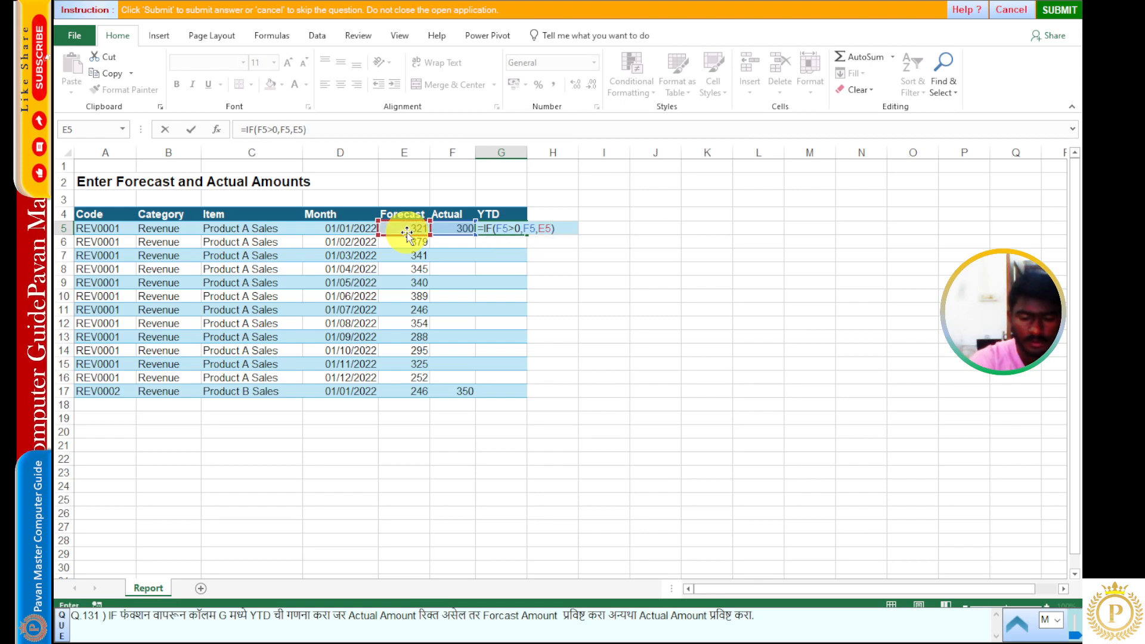
pyautogui.press('Return')
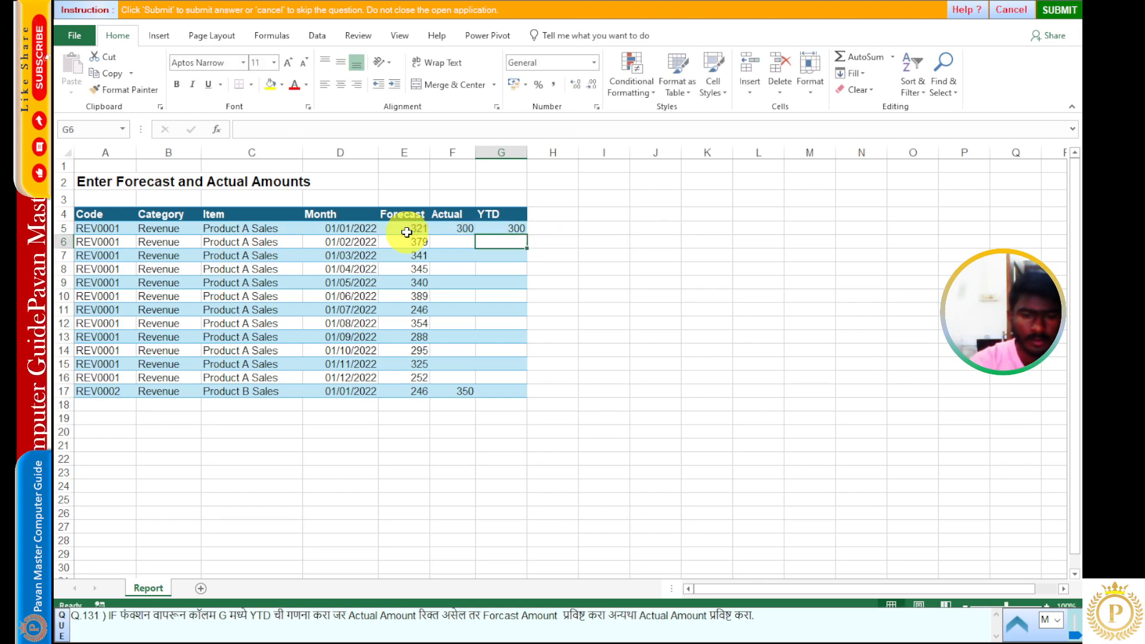
# Fill the YTD formula from G5 down to G17 and submit the answer to question 131
pyautogui.click(515, 227)
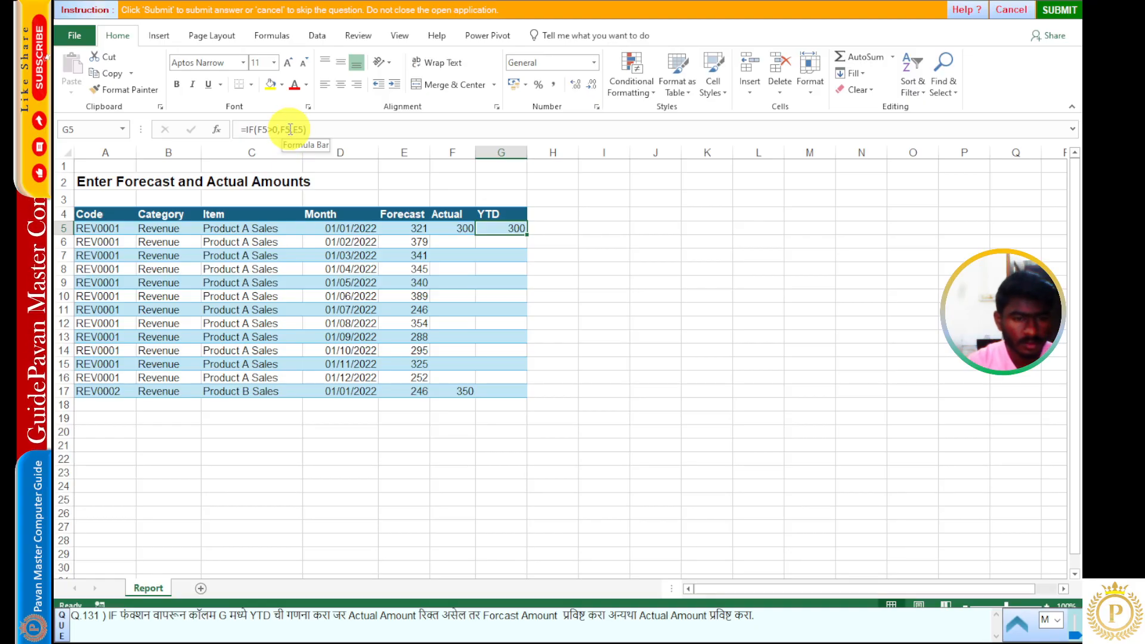
pyautogui.doubleClick(526, 235)
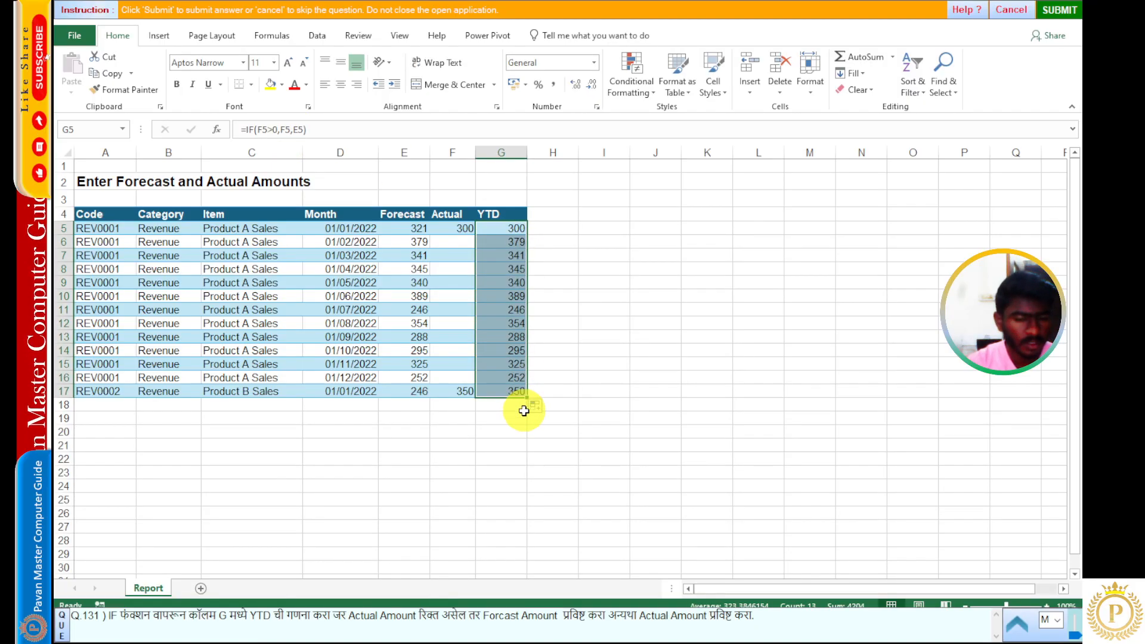
pyautogui.click(644, 269)
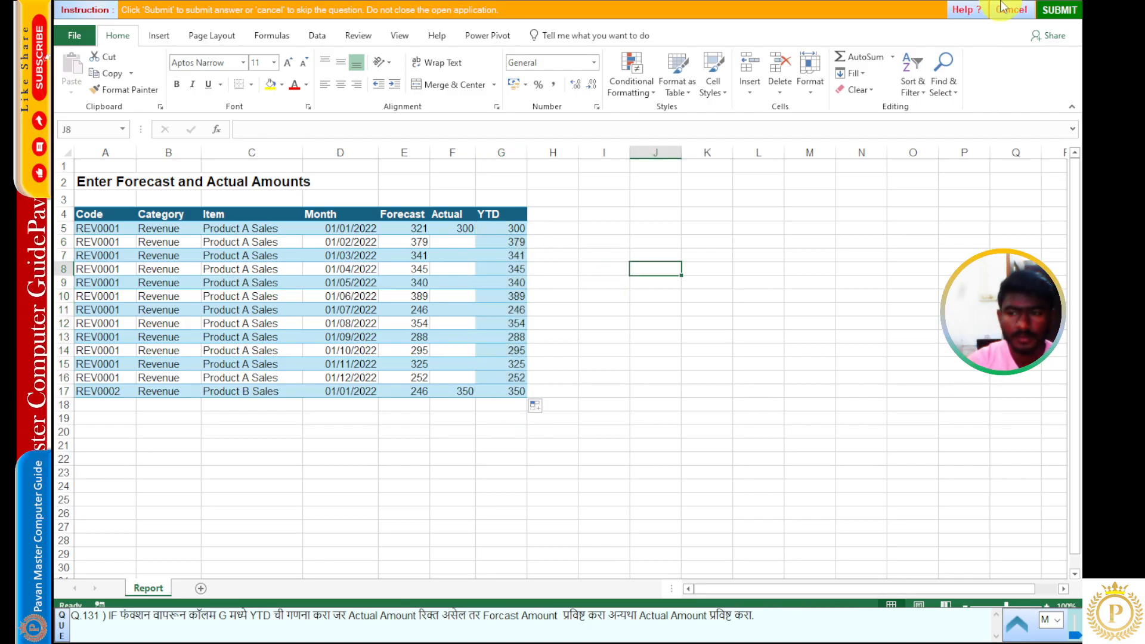
pyautogui.click(1060, 10)
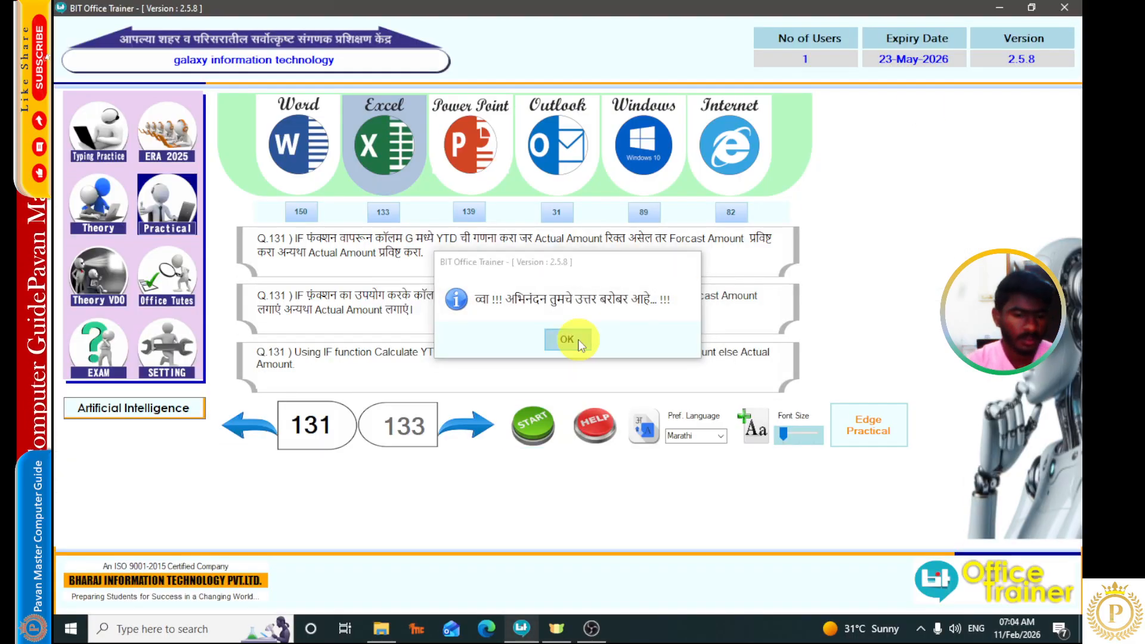
pyautogui.click(570, 337)
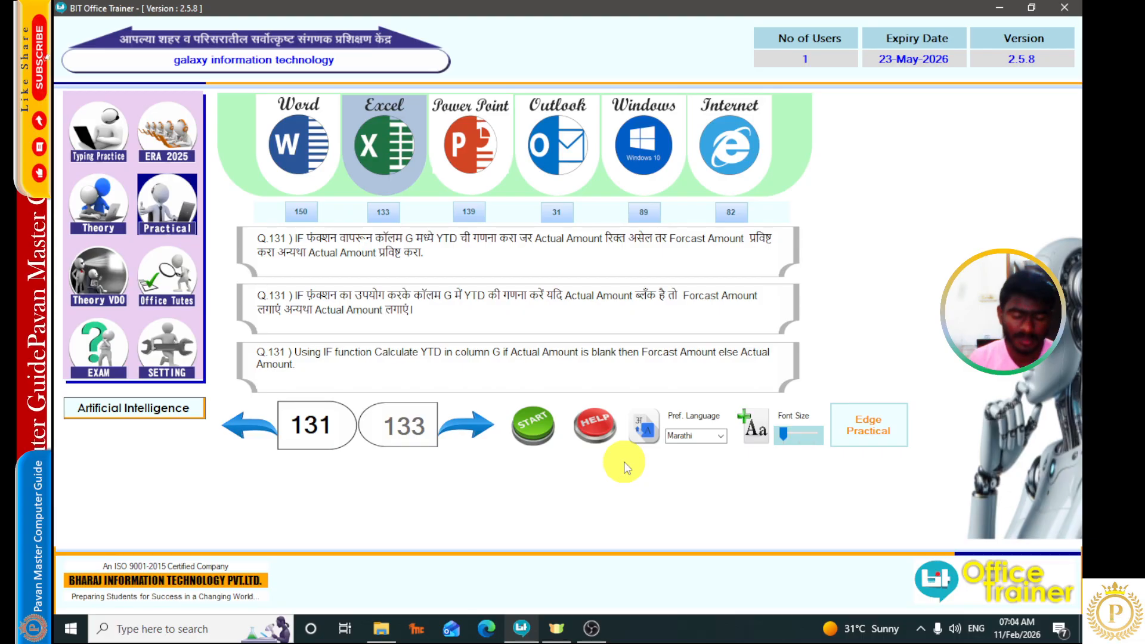